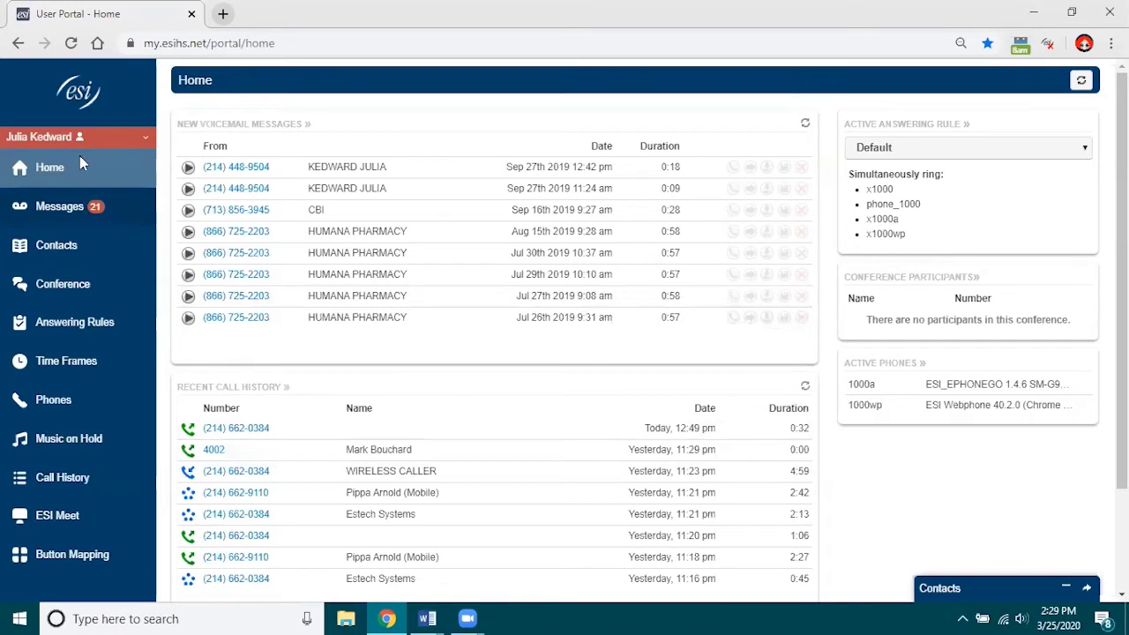
Launch ESI Webphone from the user name menu in its own window and move it aside.
{"action": "left_click", "coordinate": [44, 140]}
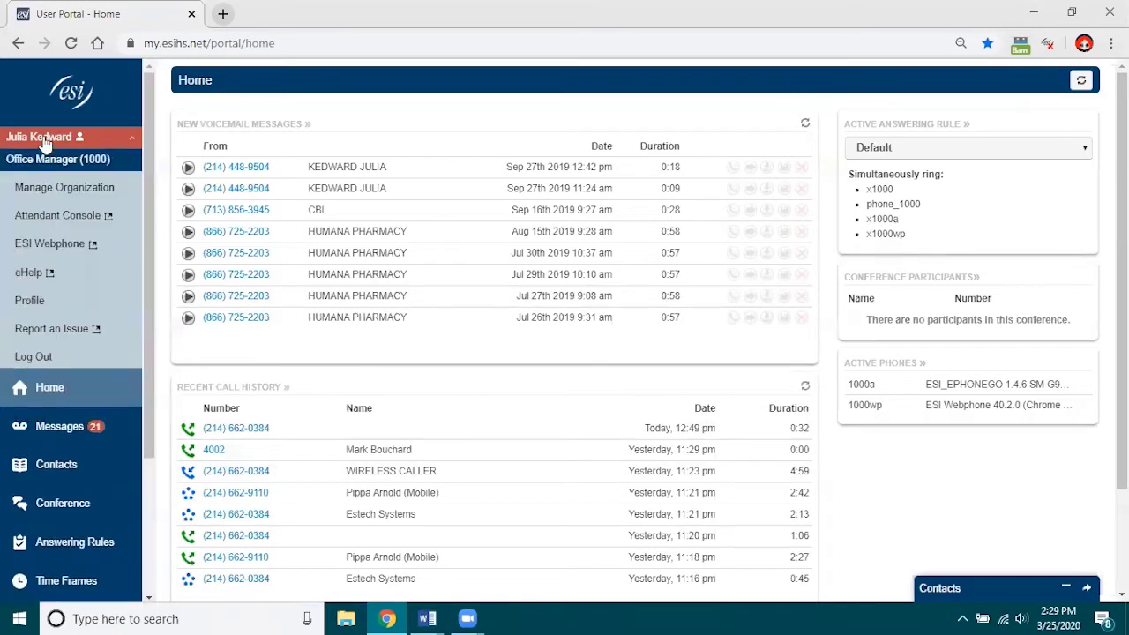
{"action": "left_click", "coordinate": [64, 253]}
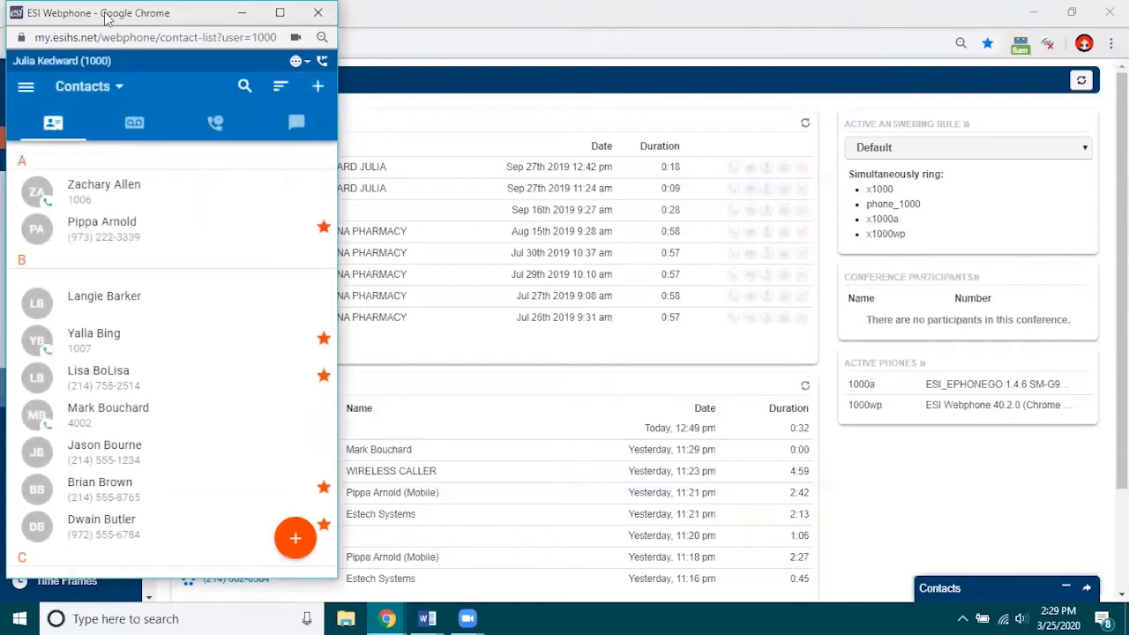
{"action": "left_click_drag", "start_coordinate": [104, 18], "coordinate": [159, 29]}
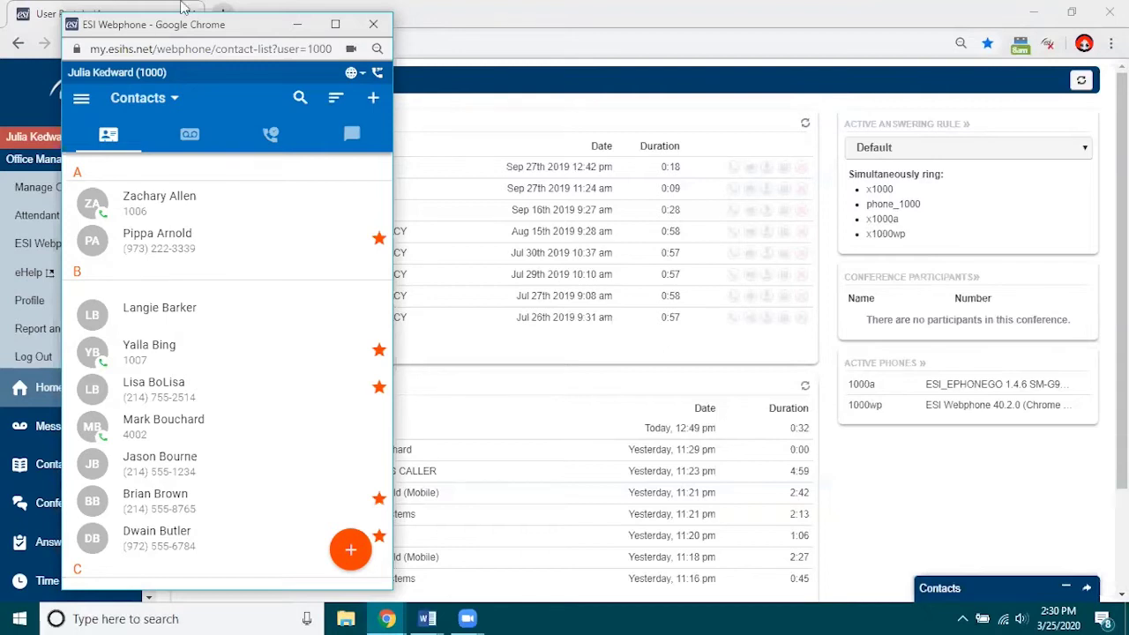
Maximize the webphone window and expand the orange + quick-action options.
{"action": "left_click", "coordinate": [336, 25]}
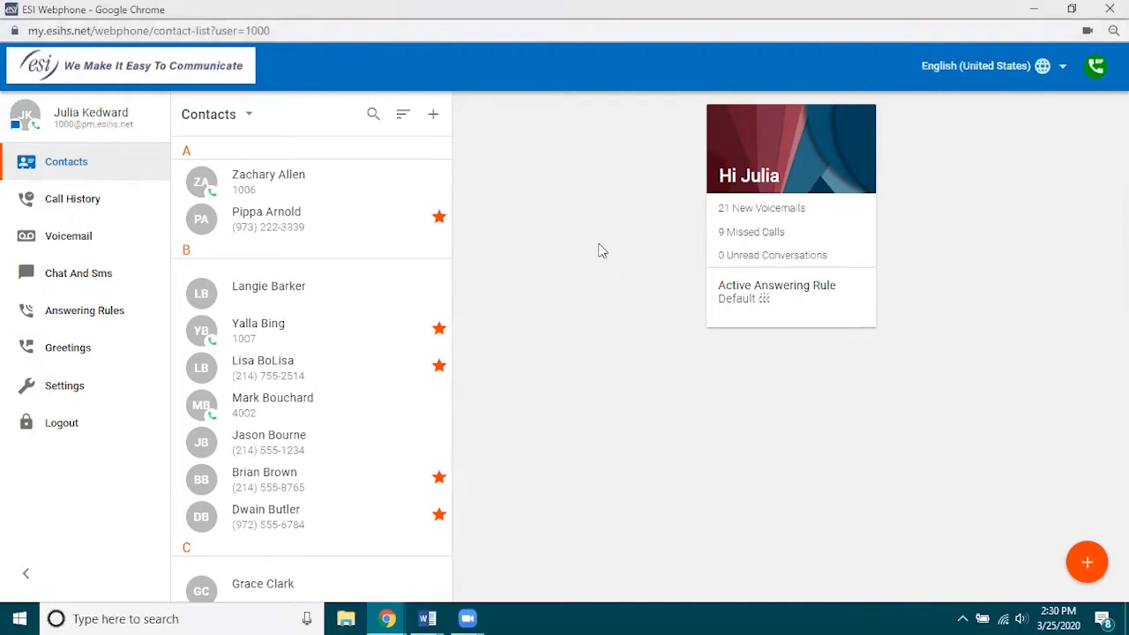
{"action": "left_click", "coordinate": [1092, 561]}
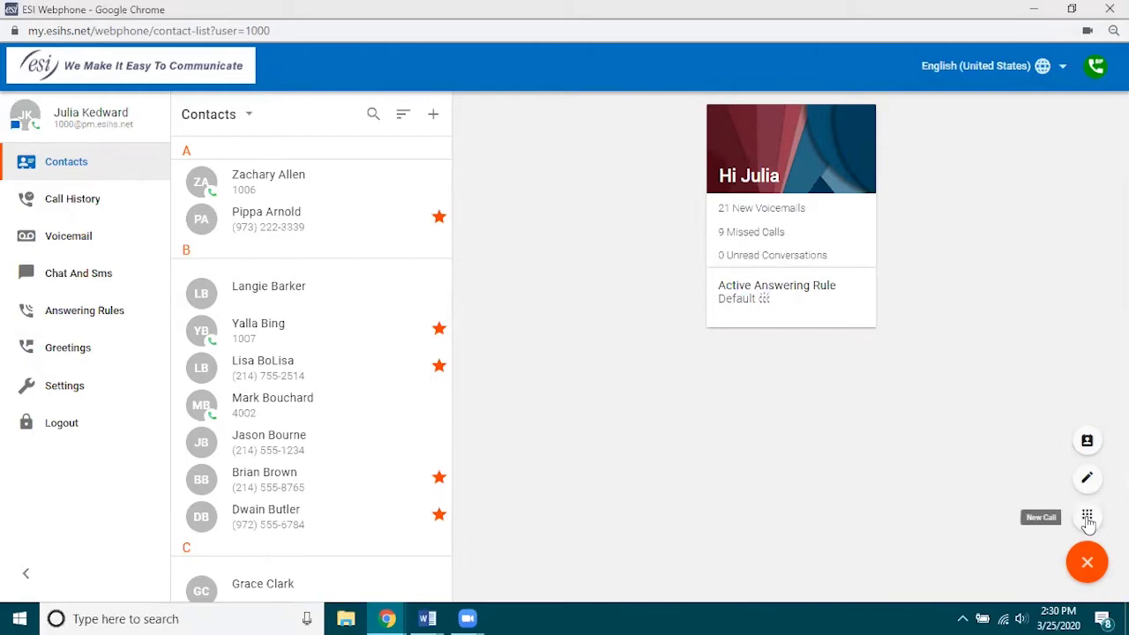
Open the New Call dial pad, enter 1007, then trim digits off the number.
{"action": "left_click", "coordinate": [1087, 517]}
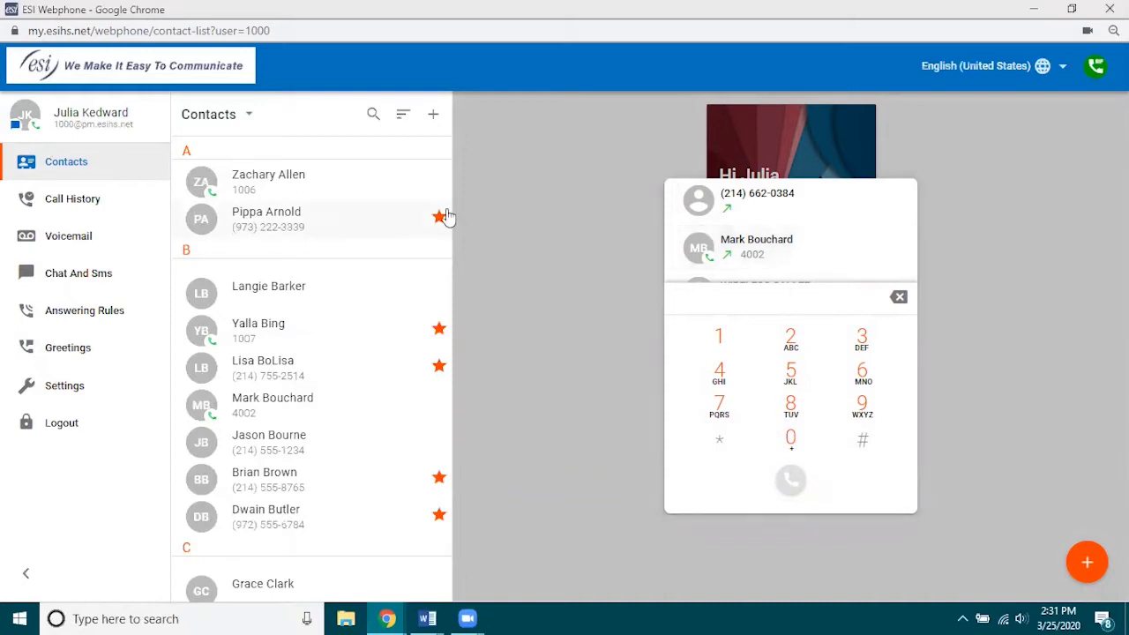
{"action": "left_click", "coordinate": [787, 297]}
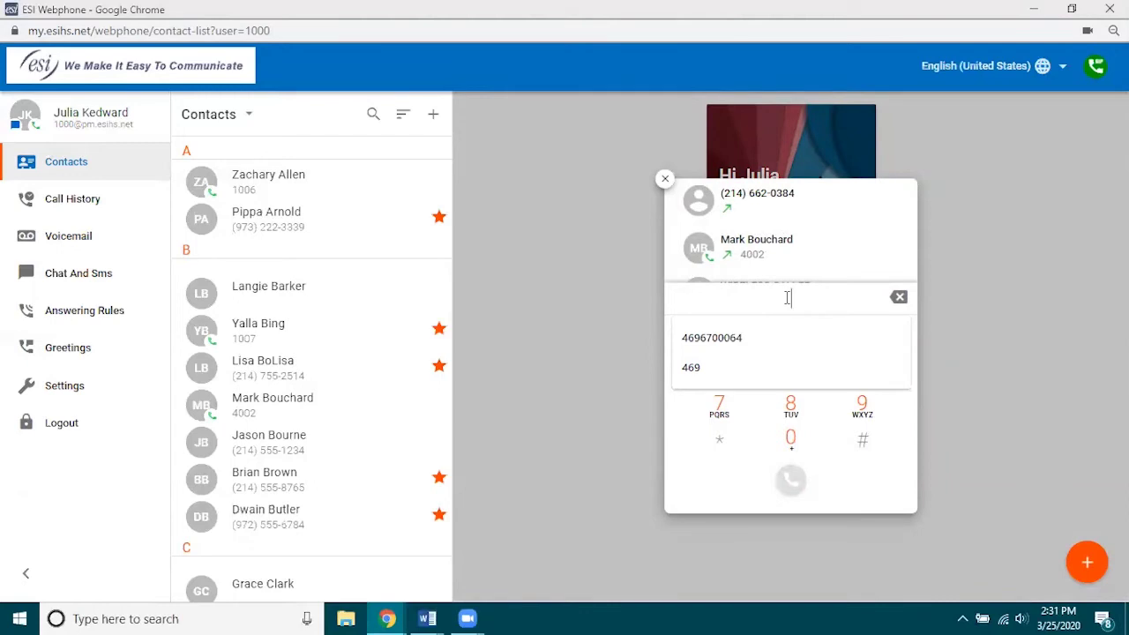
{"action": "type", "text": "1007"}
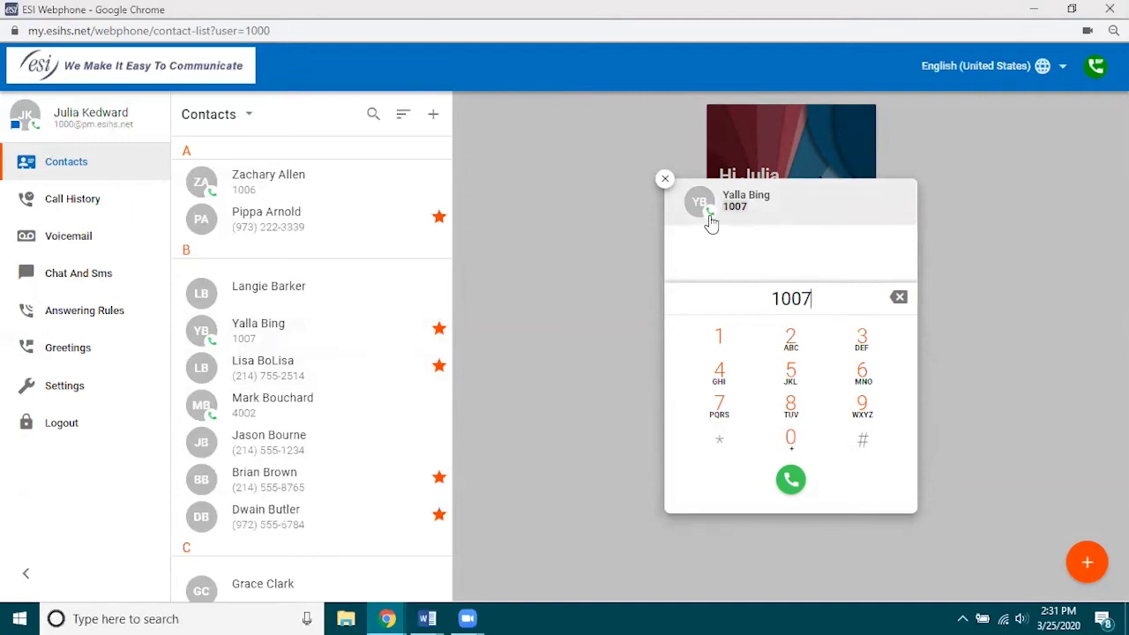
{"action": "key", "text": "BackSpace"}
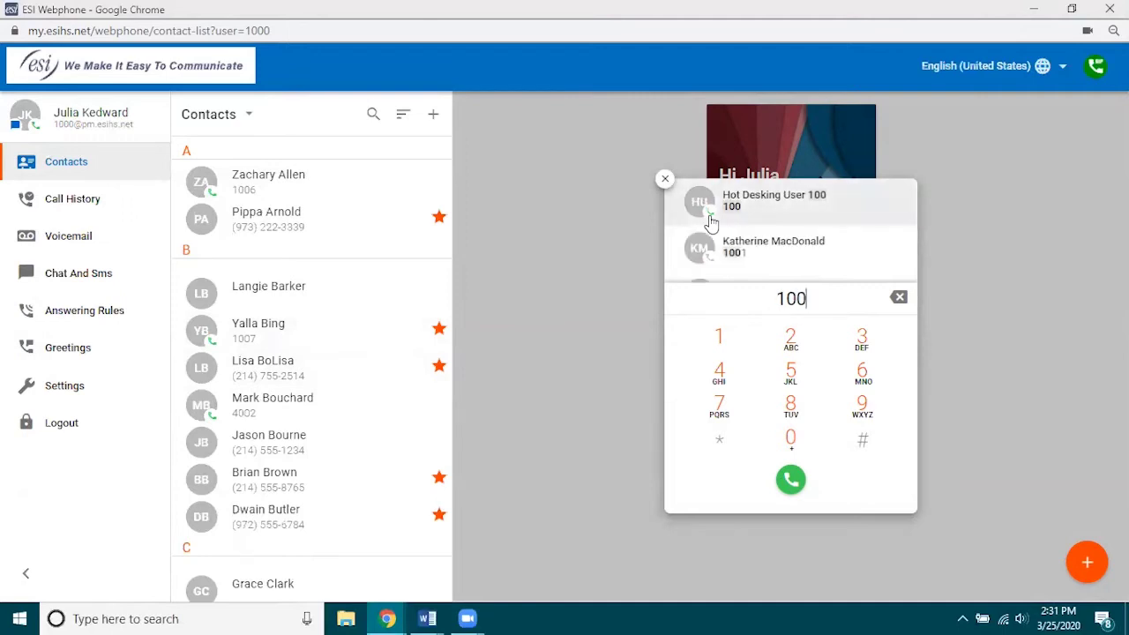
{"action": "key", "text": "BackSpace"}
{"action": "key", "text": "BackSpace"}
{"action": "key", "text": "BackSpace"}
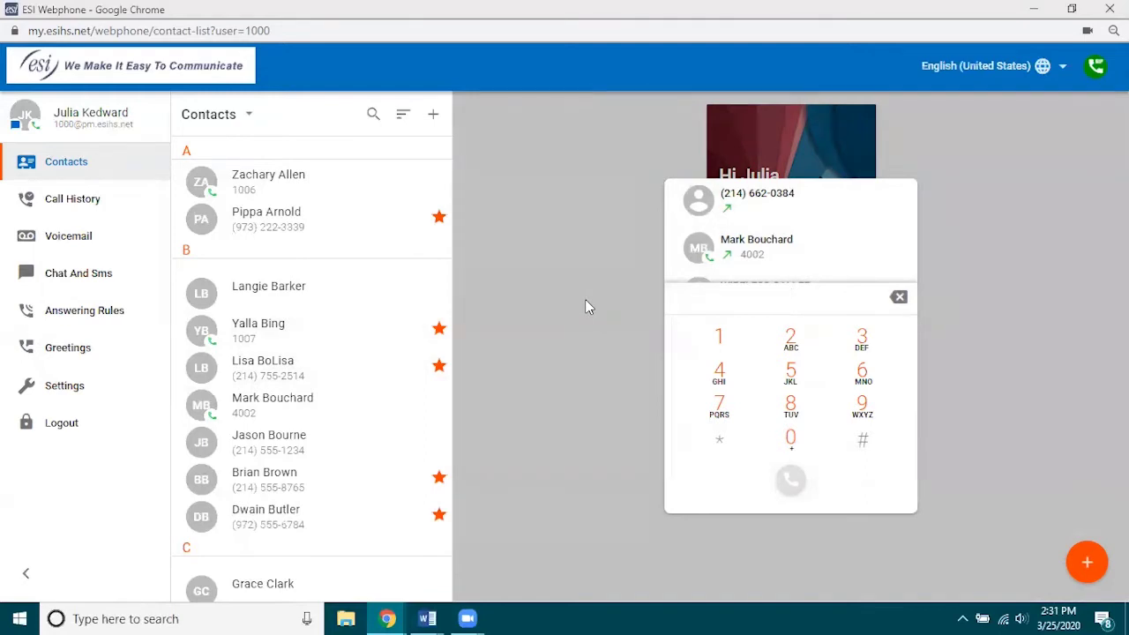
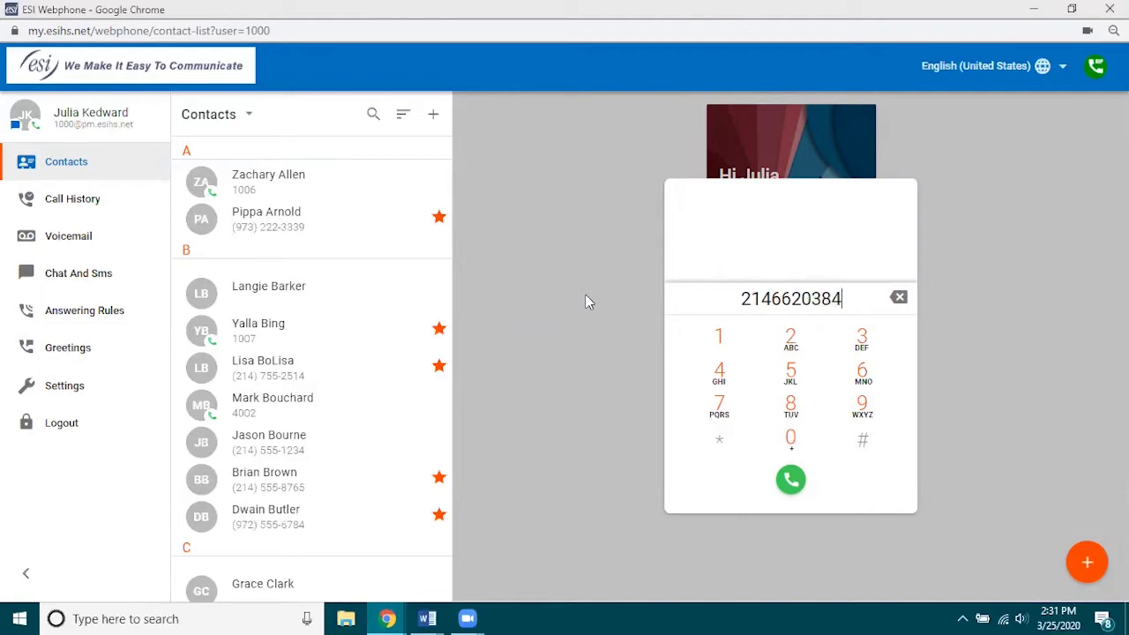
Dial the full 10-digit outside phone number and place the call.
{"action": "mouse_move", "coordinate": [748, 203]}
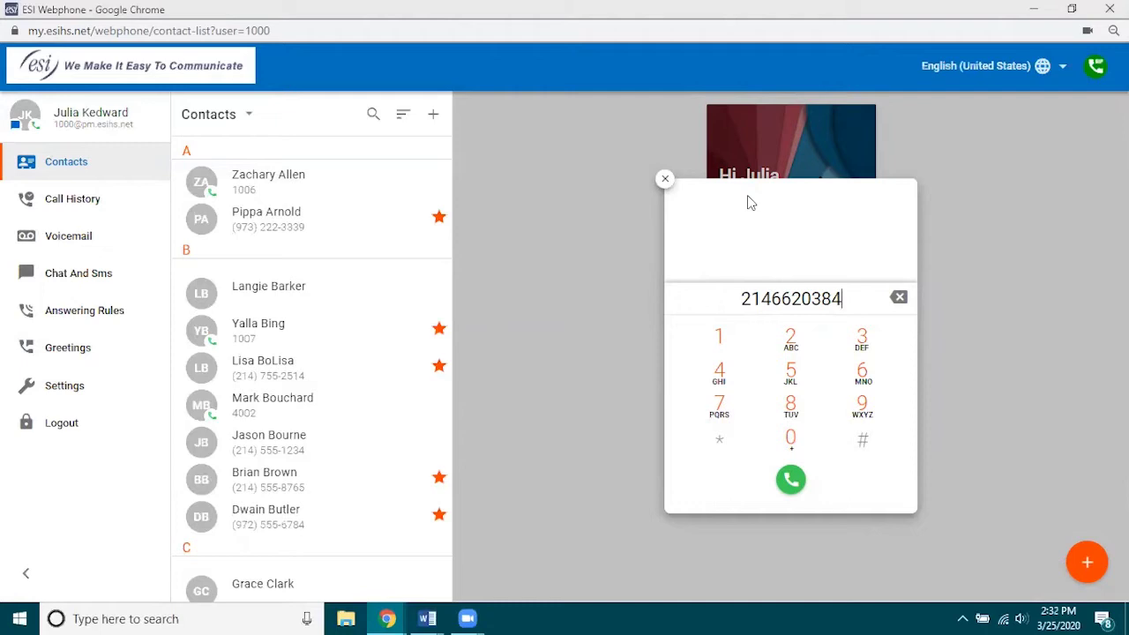
{"action": "left_click", "coordinate": [791, 481]}
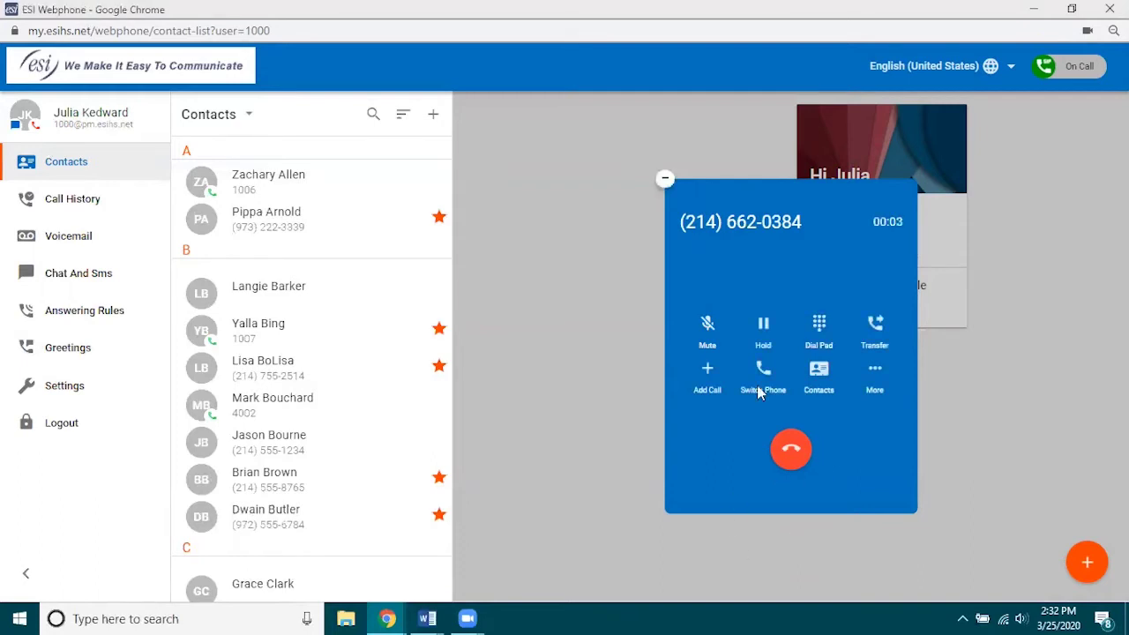
Toggle Mute on the active call so the microphone ends up muted.
{"action": "left_click", "coordinate": [708, 327]}
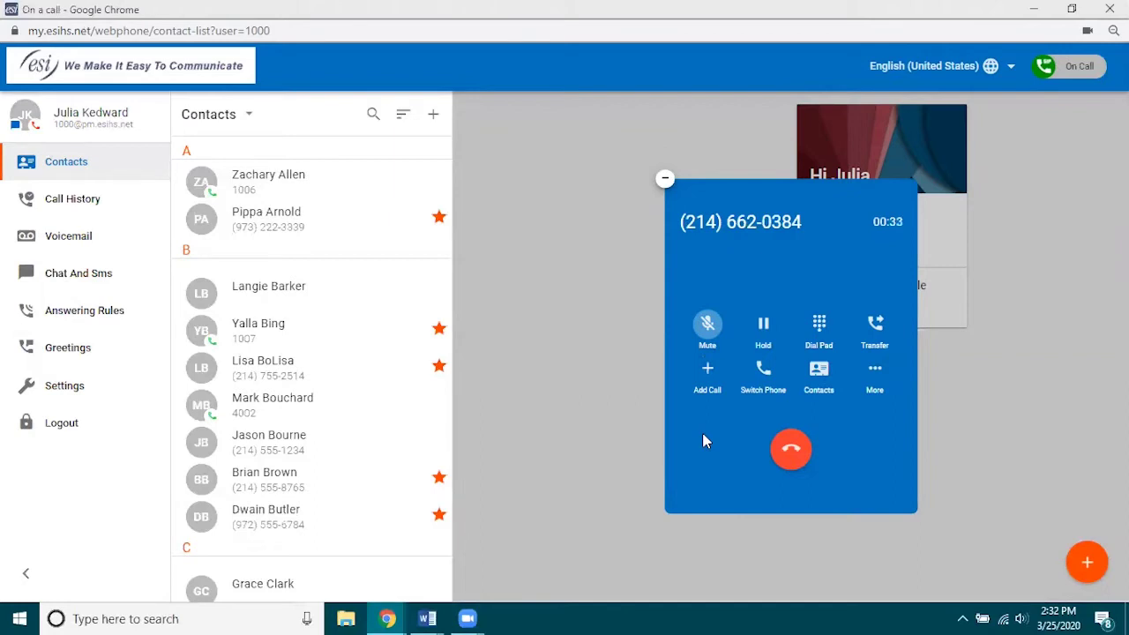
{"action": "left_click", "coordinate": [707, 324]}
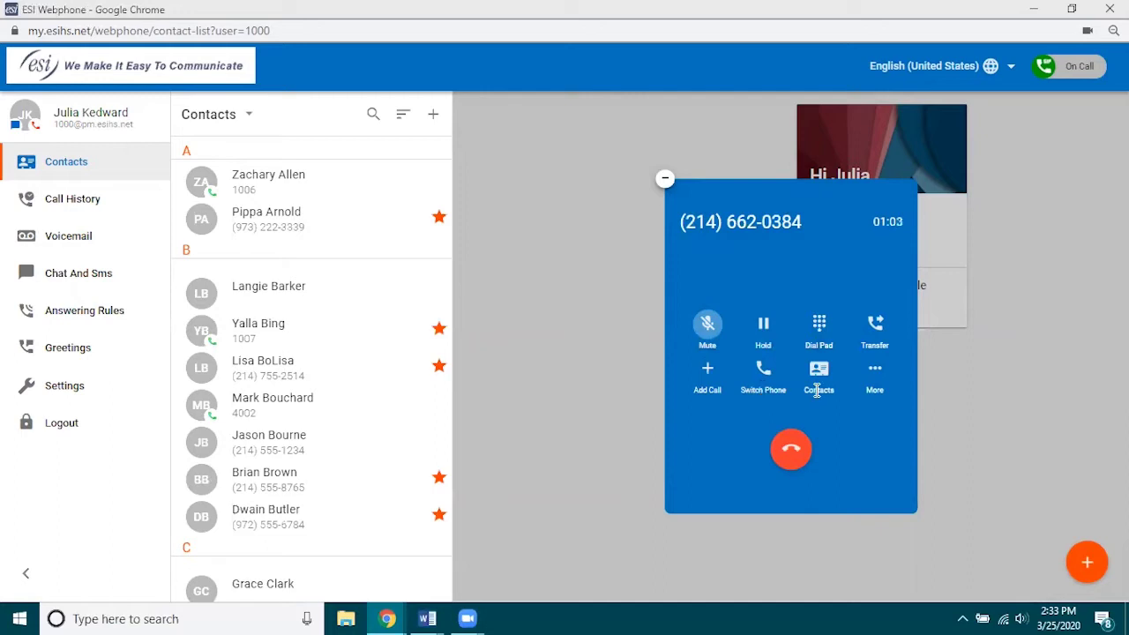
Start recording the call, put it on hold, and minimize the call panel to a card.
{"action": "left_click", "coordinate": [875, 377]}
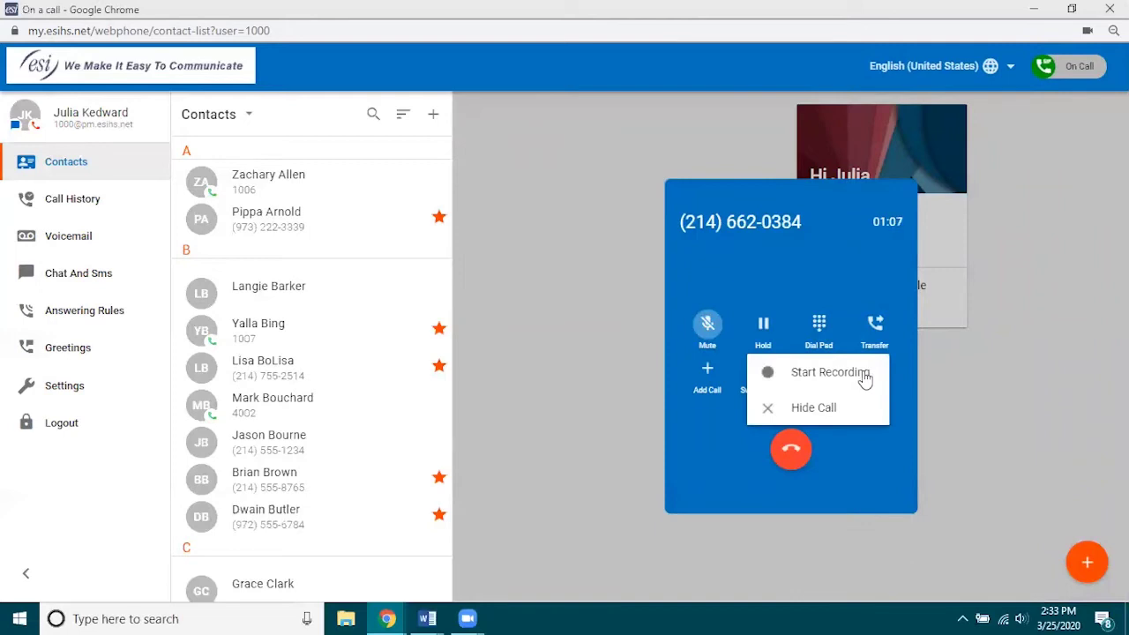
{"action": "left_click", "coordinate": [864, 374]}
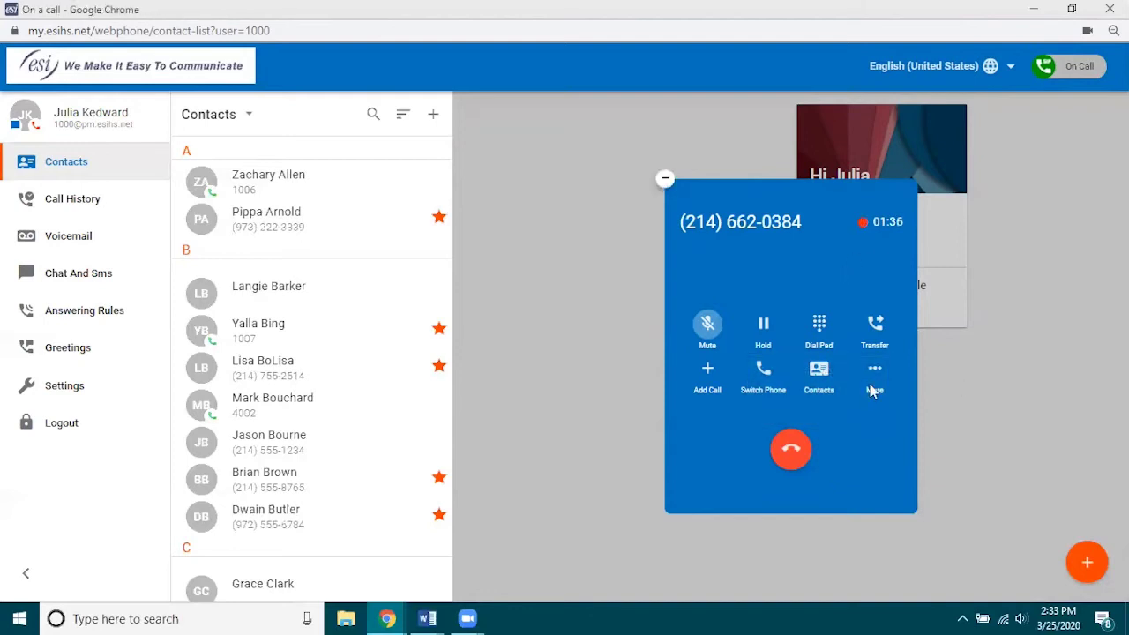
{"action": "left_click", "coordinate": [763, 328]}
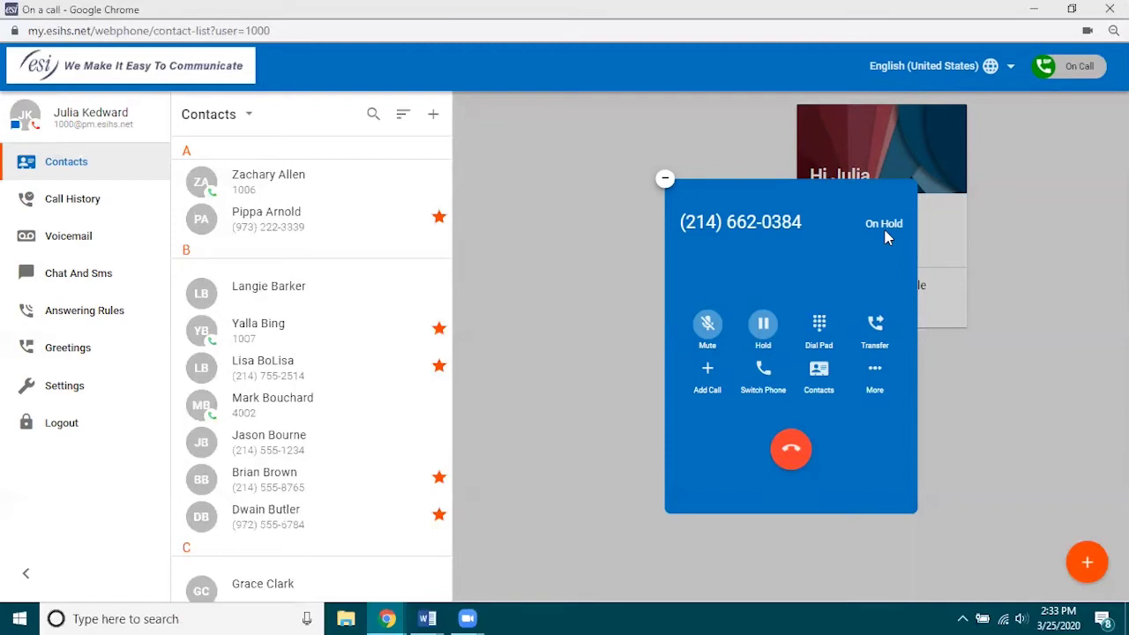
{"action": "left_click", "coordinate": [665, 183]}
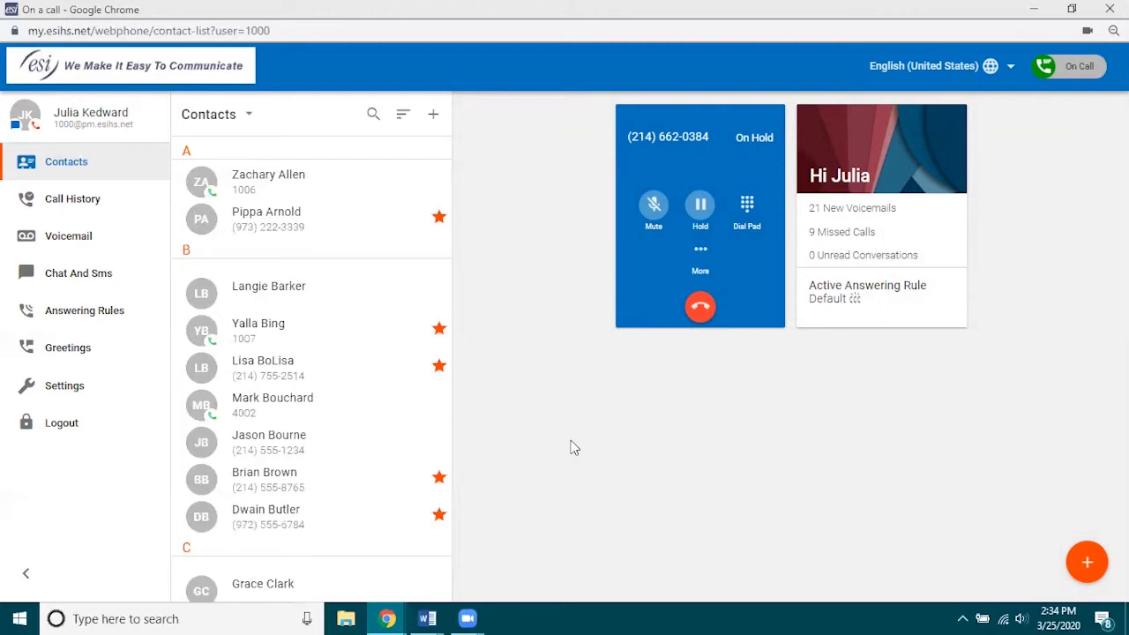
Open a contact and send the chat 'what is the shipping cost of that device', then shrink the chat.
{"action": "left_click", "coordinate": [255, 415]}
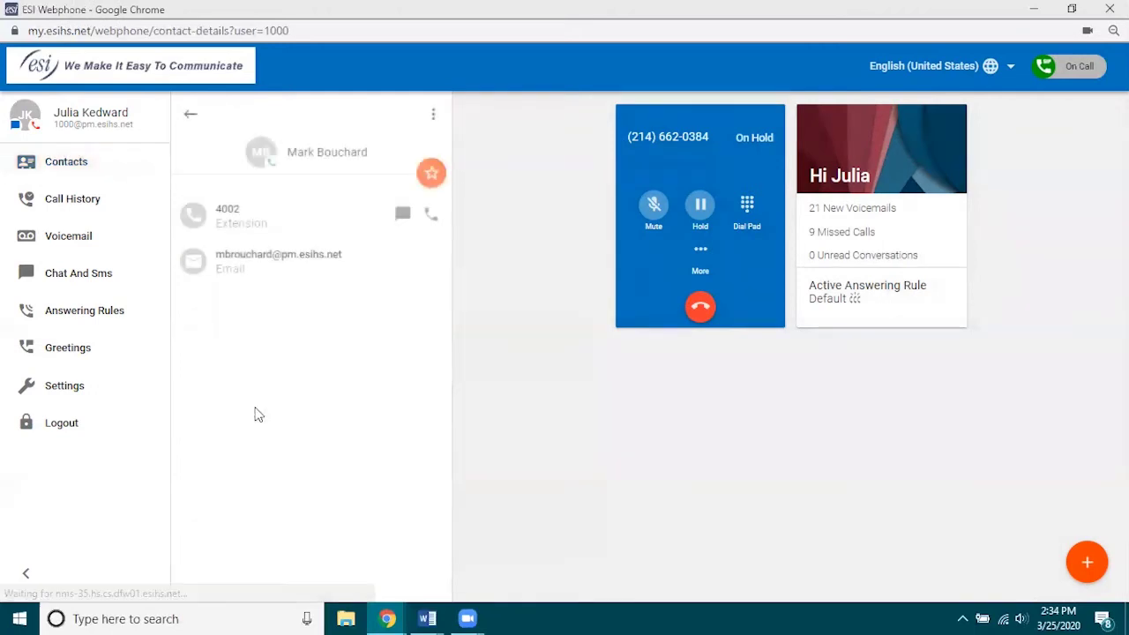
{"action": "left_click", "coordinate": [402, 216]}
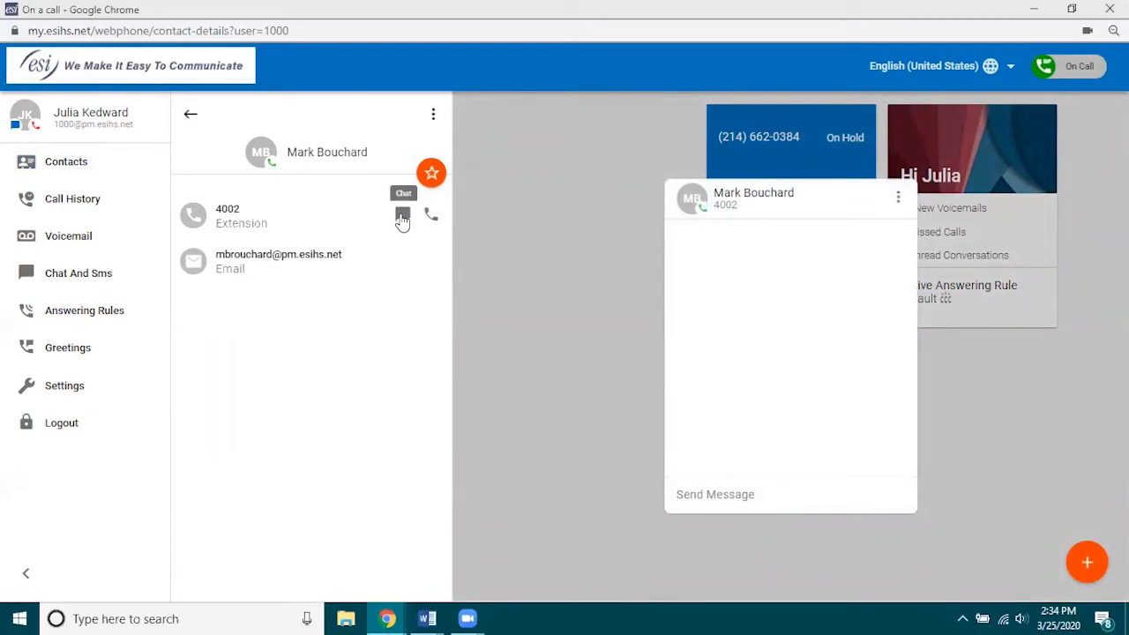
{"action": "type", "text": "what is the shipping c"}
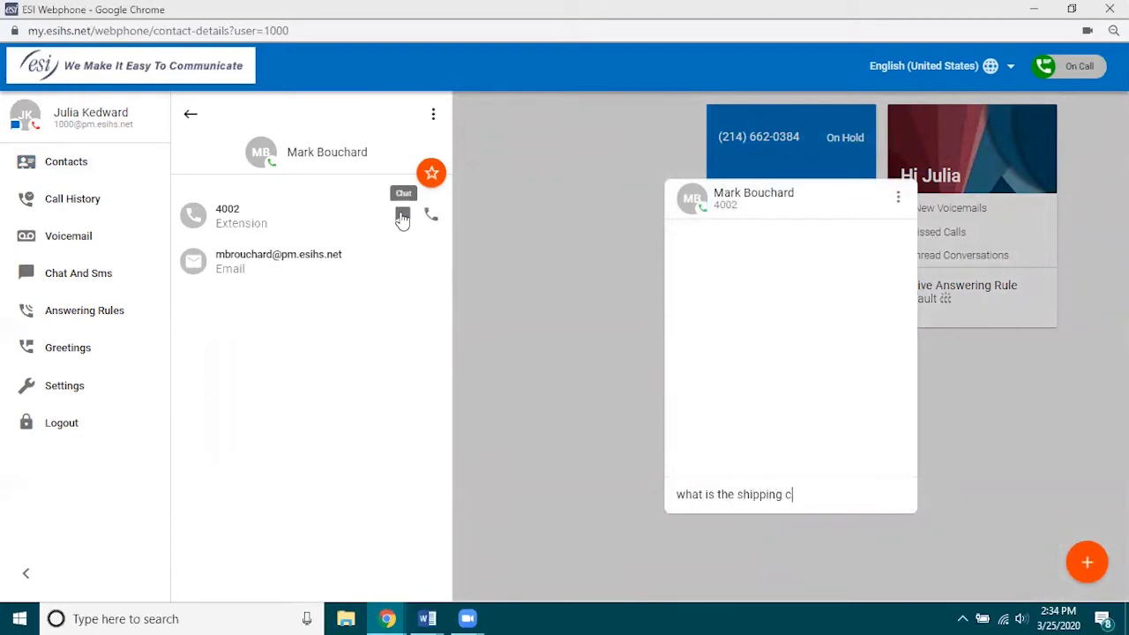
{"action": "type", "text": "ost of that device"}
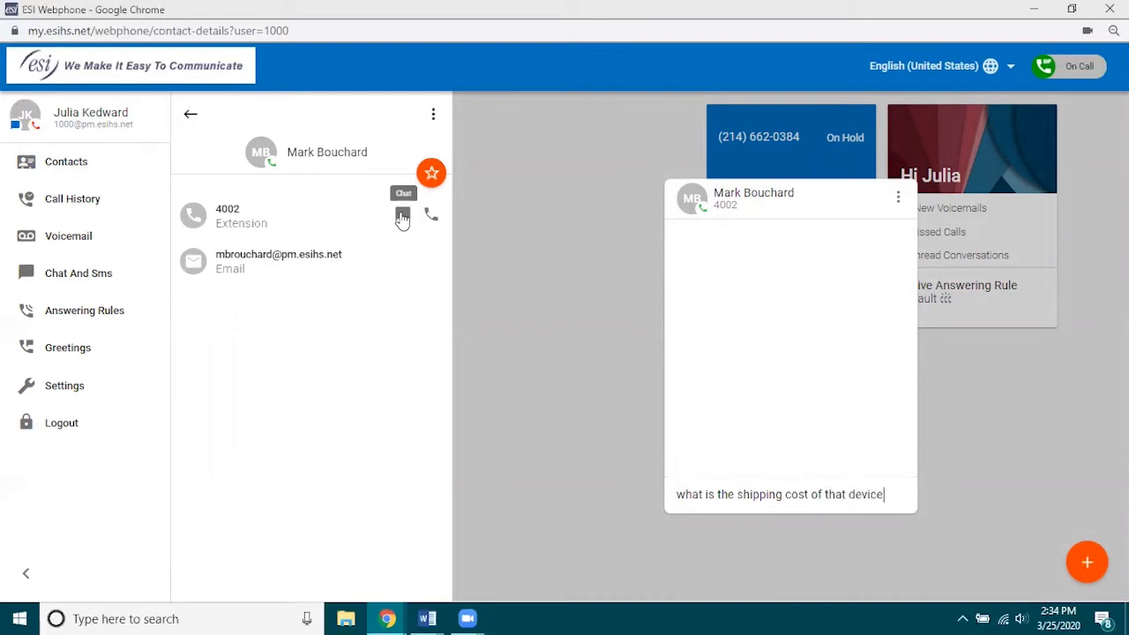
{"action": "key", "text": "Return"}
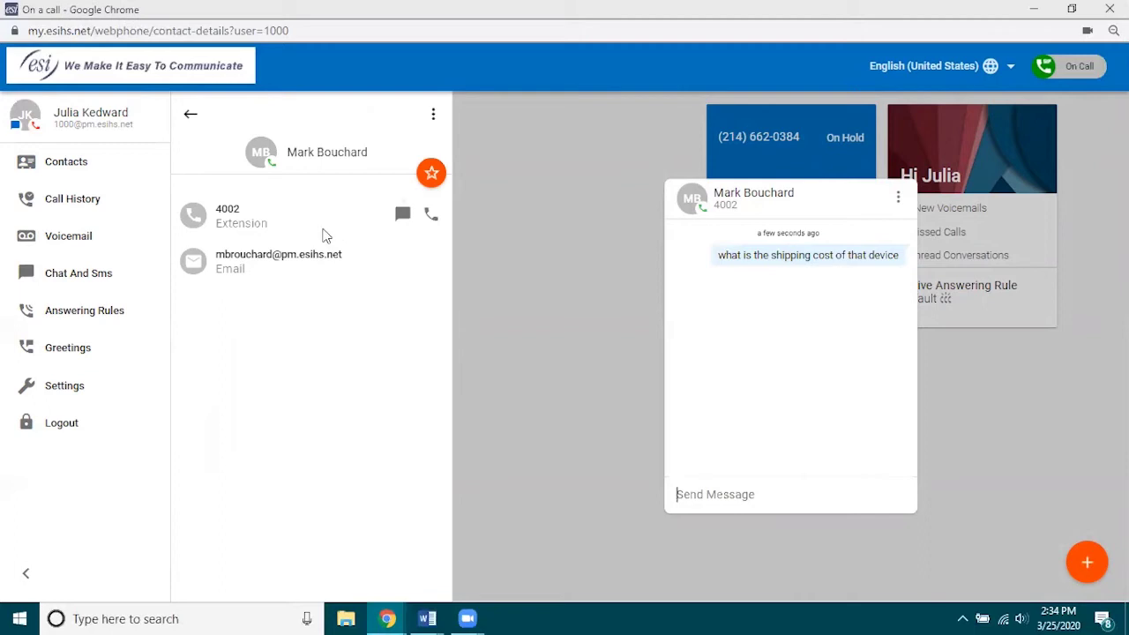
{"action": "left_click", "coordinate": [667, 181]}
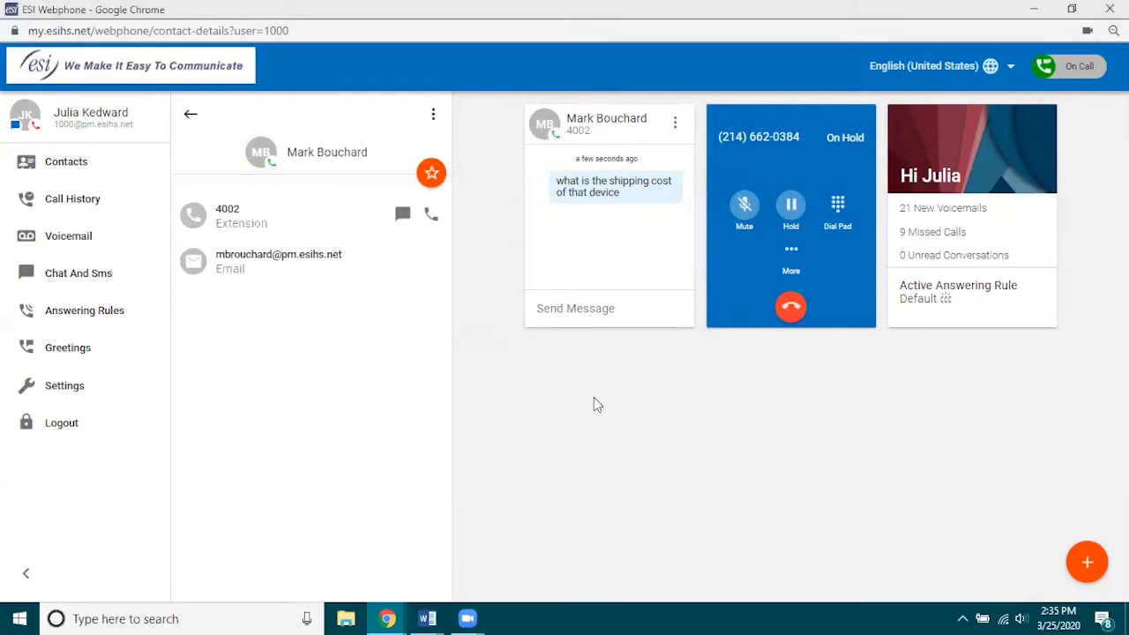
Expand the held call, resume it, and toggle mute off and back on.
{"action": "left_click", "coordinate": [790, 256]}
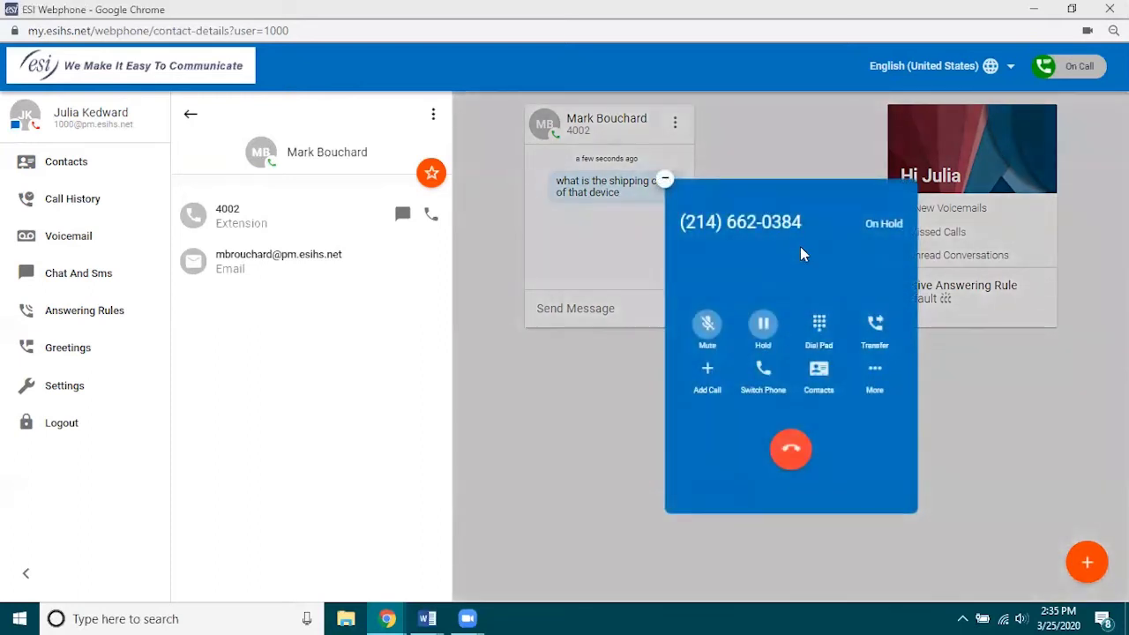
{"action": "left_click", "coordinate": [764, 326]}
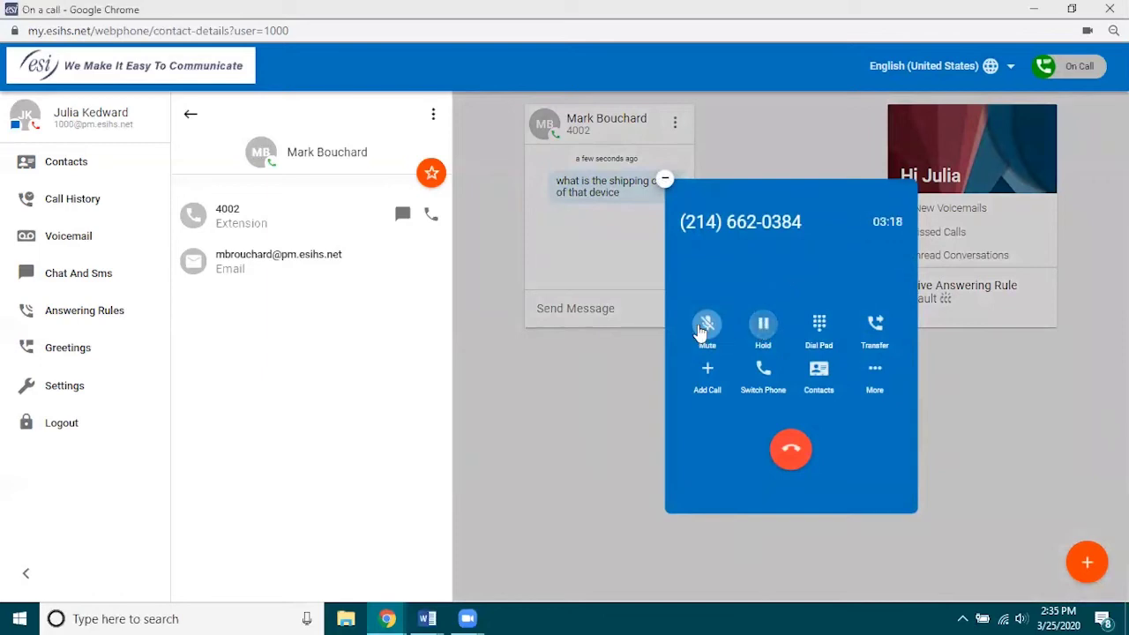
{"action": "left_click", "coordinate": [707, 328]}
{"action": "left_click", "coordinate": [708, 329]}
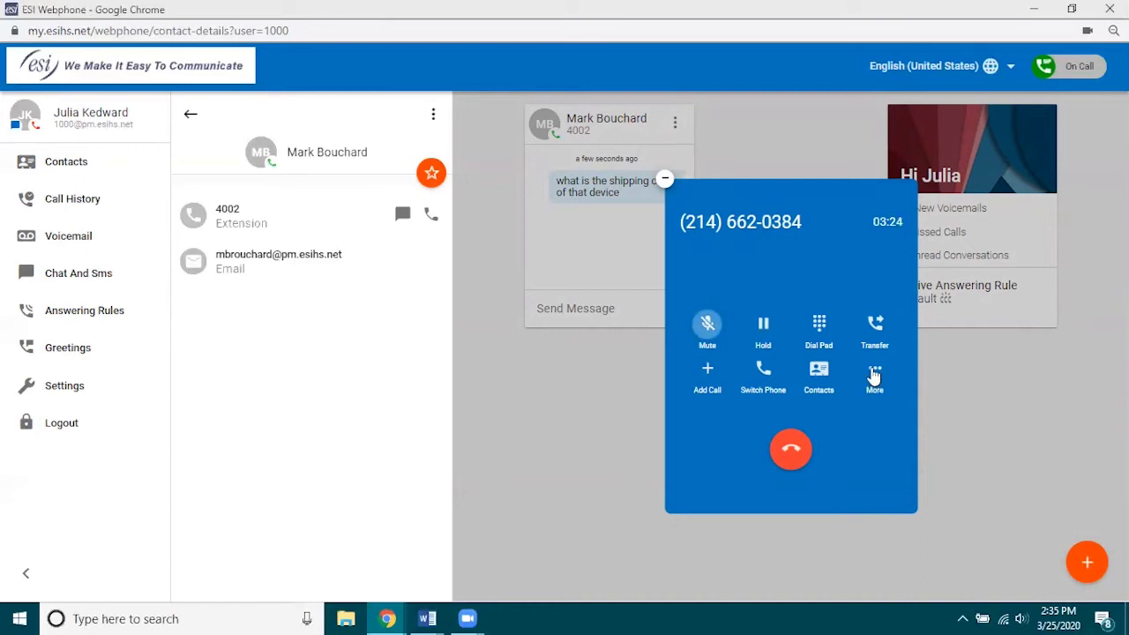
Hide the call via More, restore it, hang up, and close the chat card.
{"action": "left_click", "coordinate": [873, 374]}
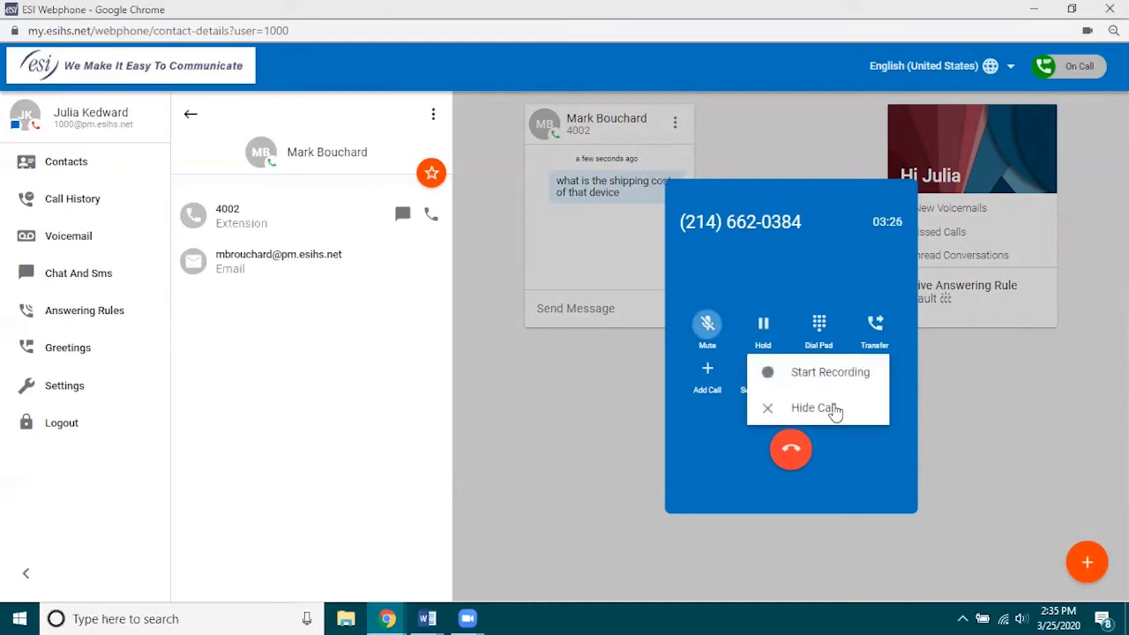
{"action": "left_click", "coordinate": [808, 411]}
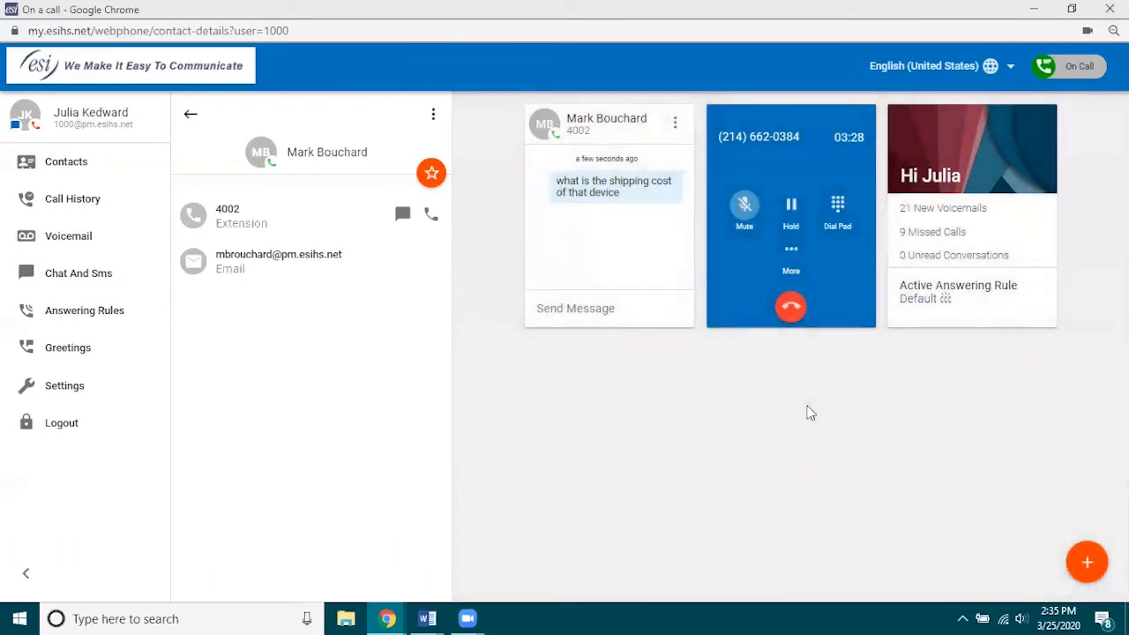
{"action": "left_click", "coordinate": [790, 251]}
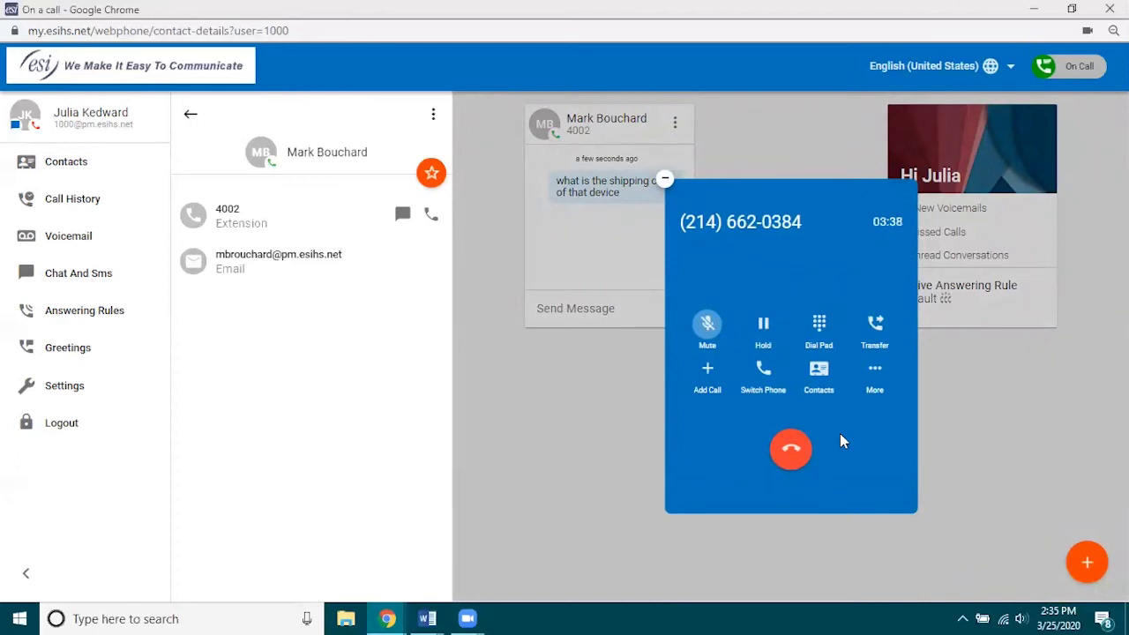
{"action": "left_click", "coordinate": [790, 448]}
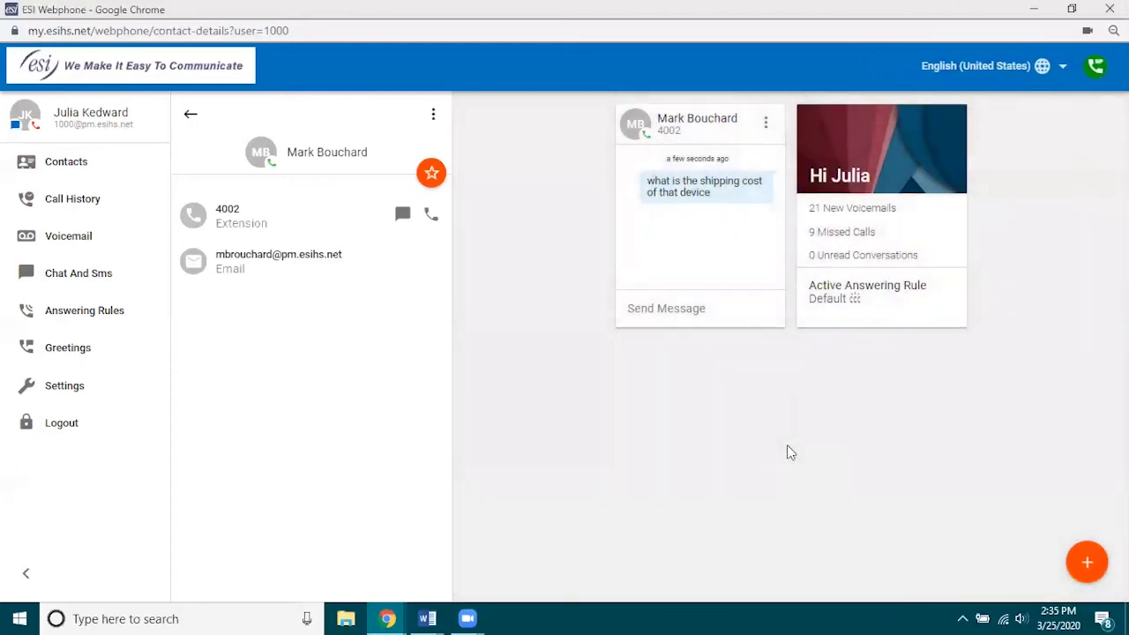
{"action": "left_click", "coordinate": [616, 104]}
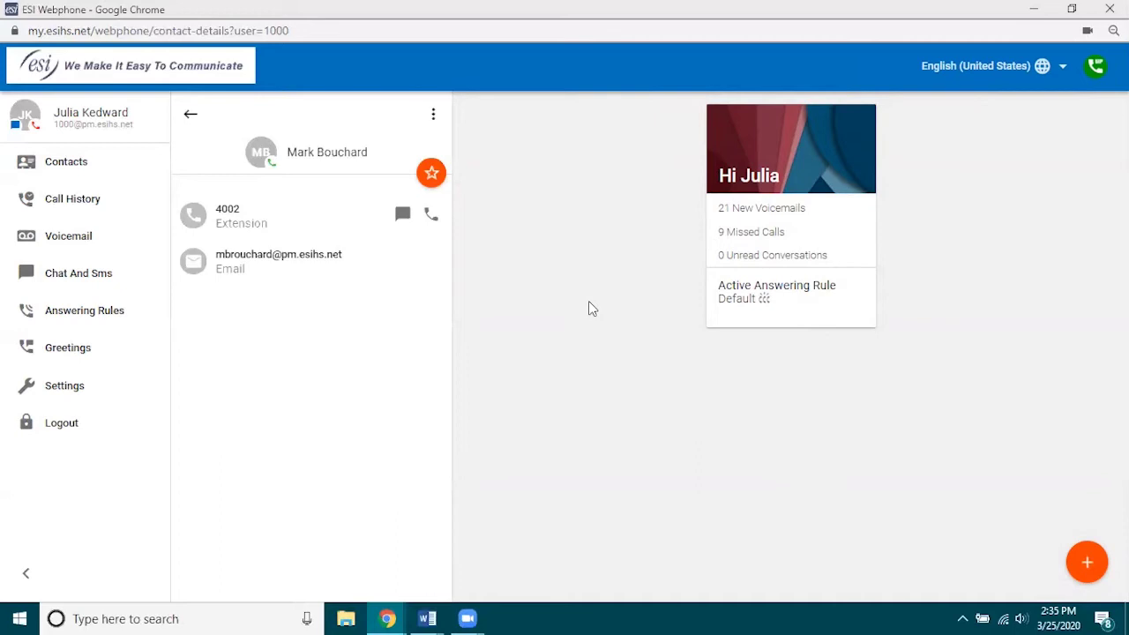
Call the top contact's internal extension from their details page, then hang up.
{"action": "left_click", "coordinate": [77, 170]}
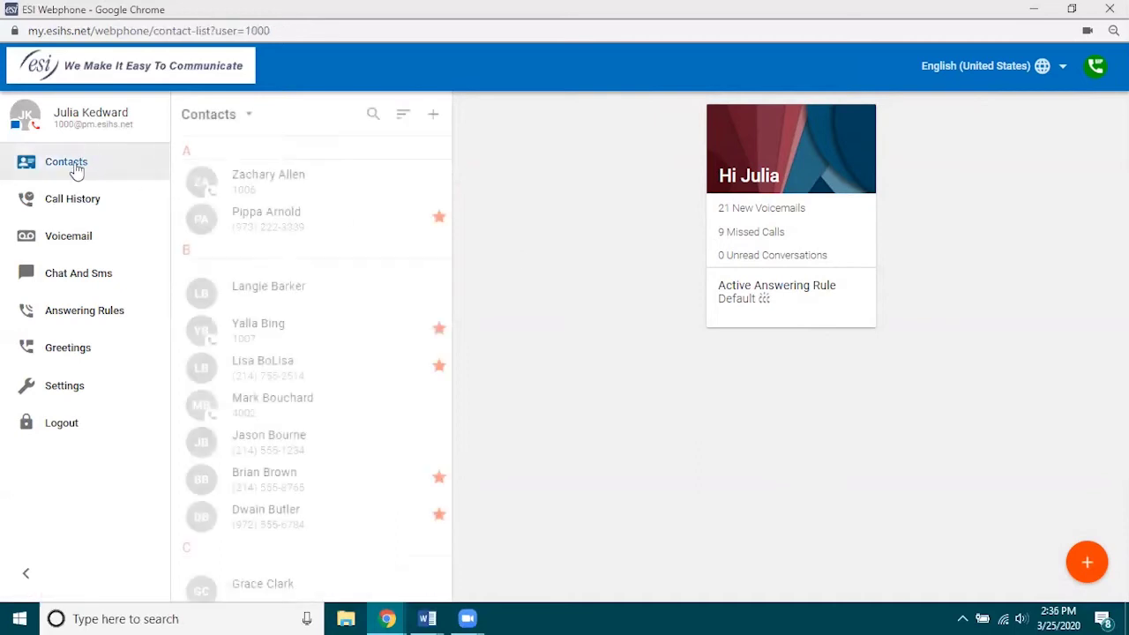
{"action": "left_click", "coordinate": [265, 185]}
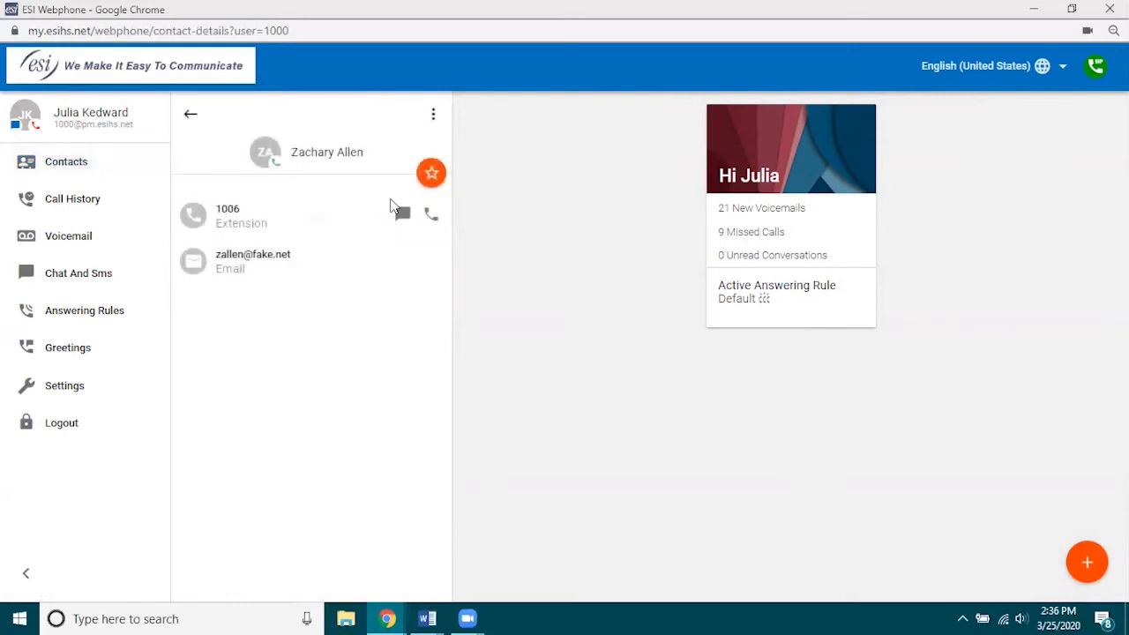
{"action": "left_click", "coordinate": [430, 215]}
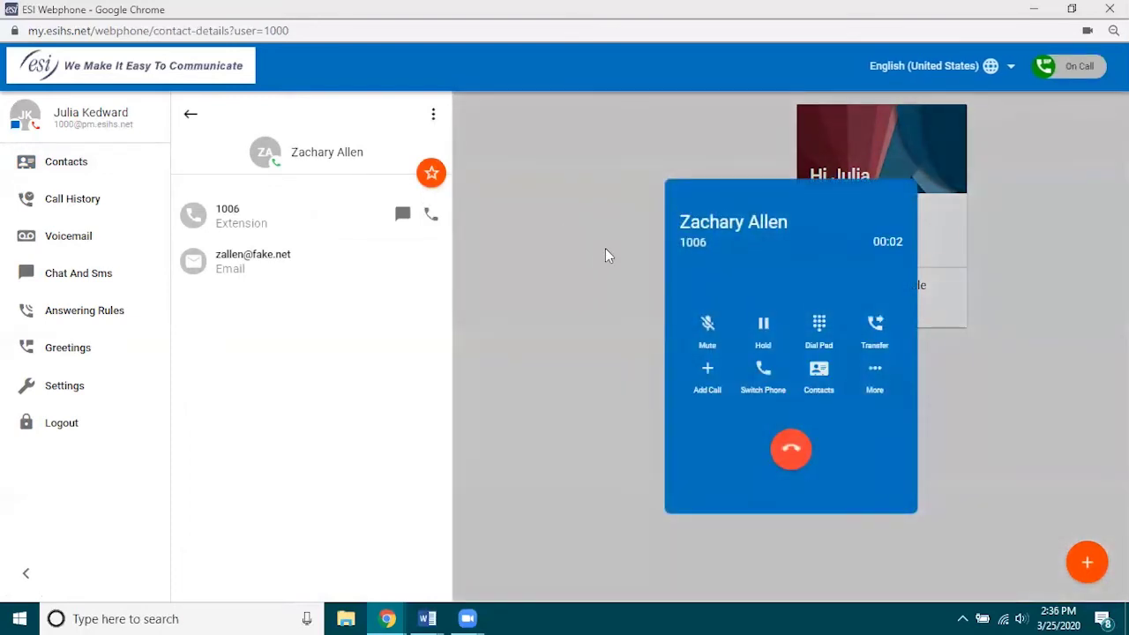
{"action": "left_click", "coordinate": [791, 451]}
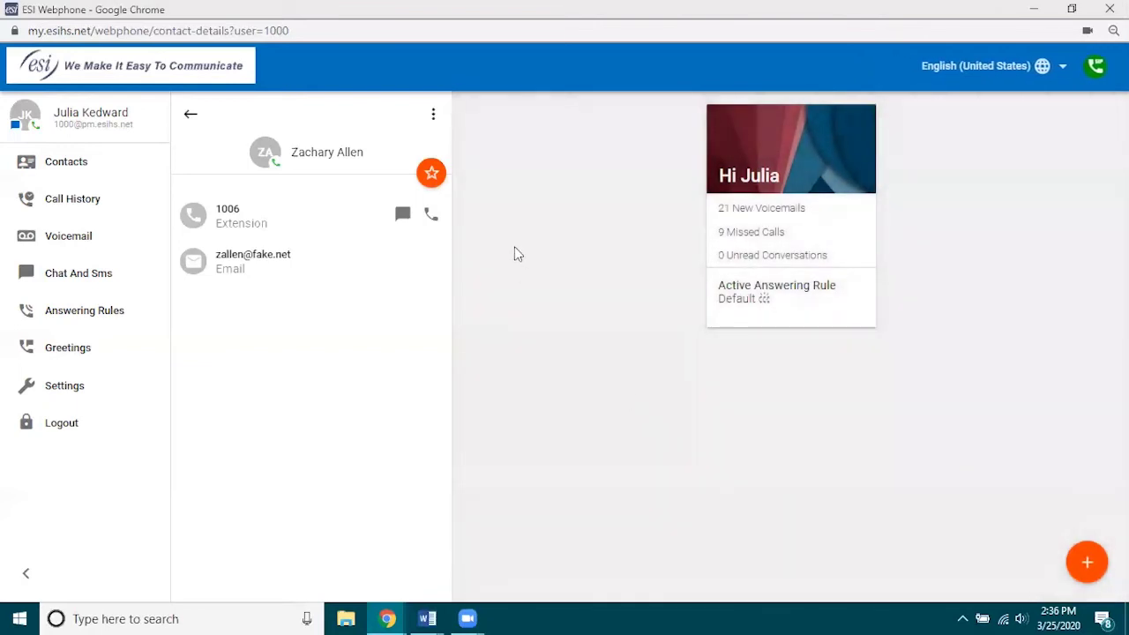
Call a starred contact's mobile number, hang up, and return to the contacts list.
{"action": "left_click", "coordinate": [191, 119]}
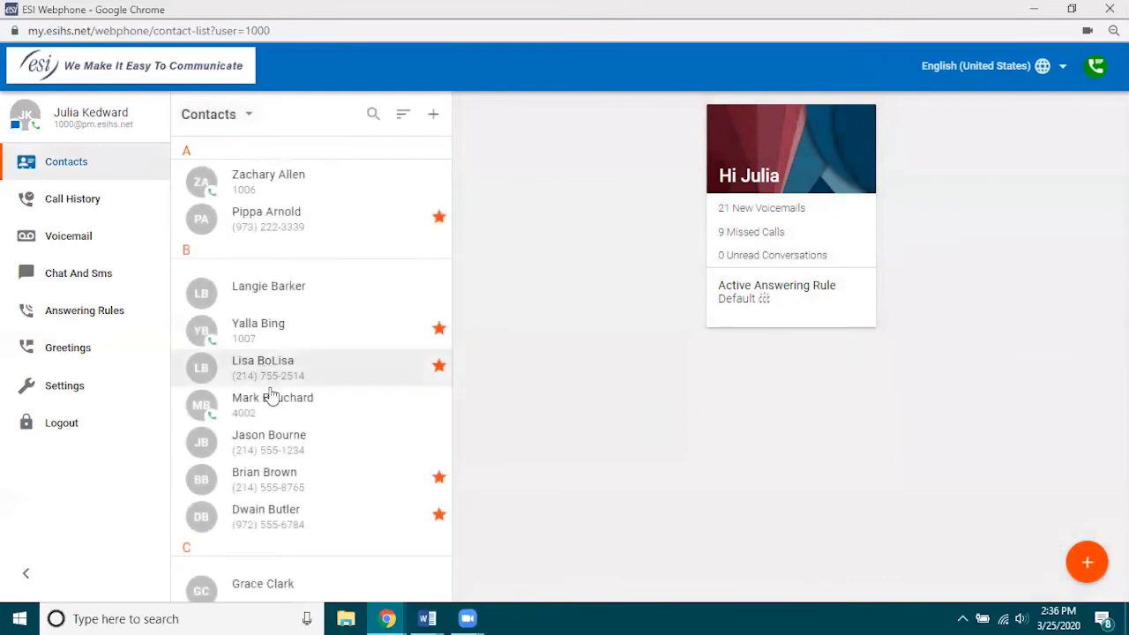
{"action": "left_click", "coordinate": [267, 364]}
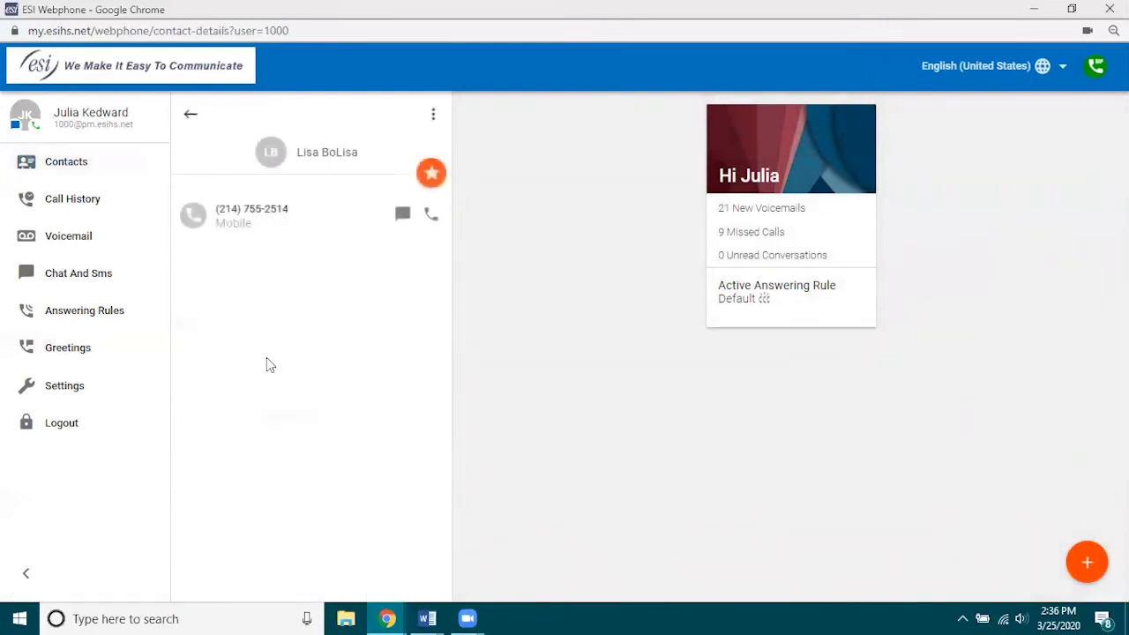
{"action": "left_click", "coordinate": [431, 222]}
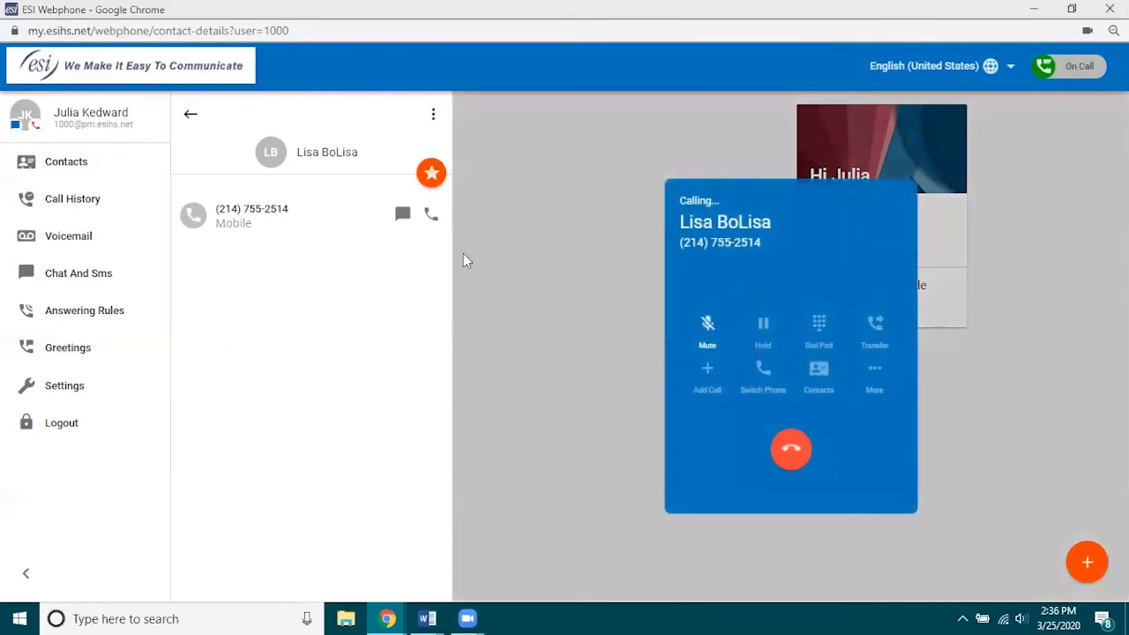
{"action": "left_click", "coordinate": [790, 451]}
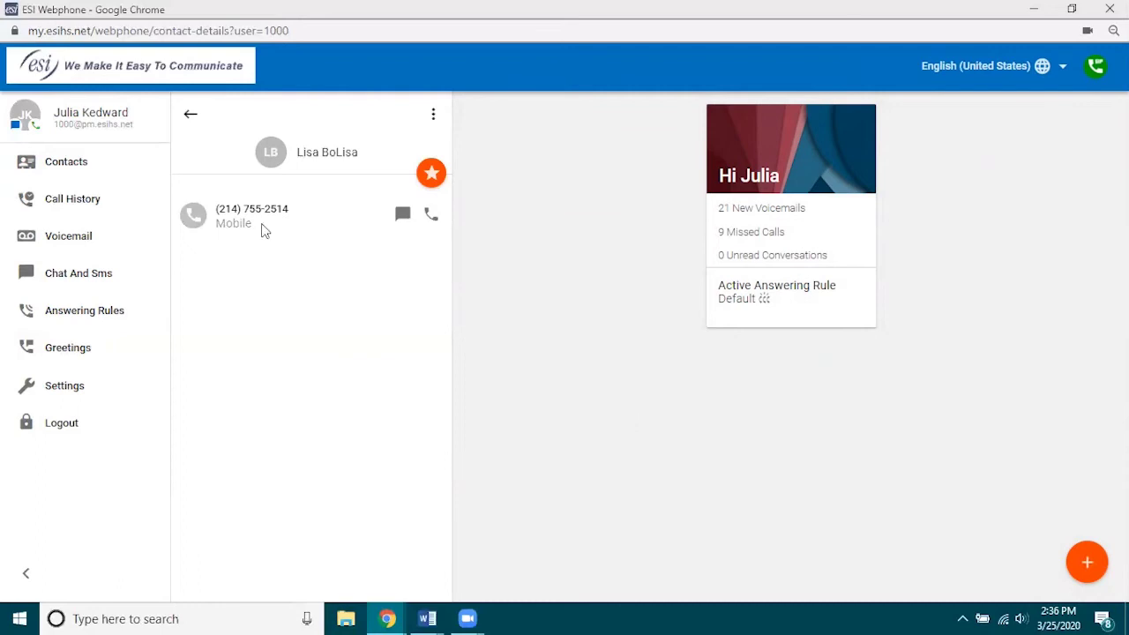
{"action": "left_click", "coordinate": [190, 114]}
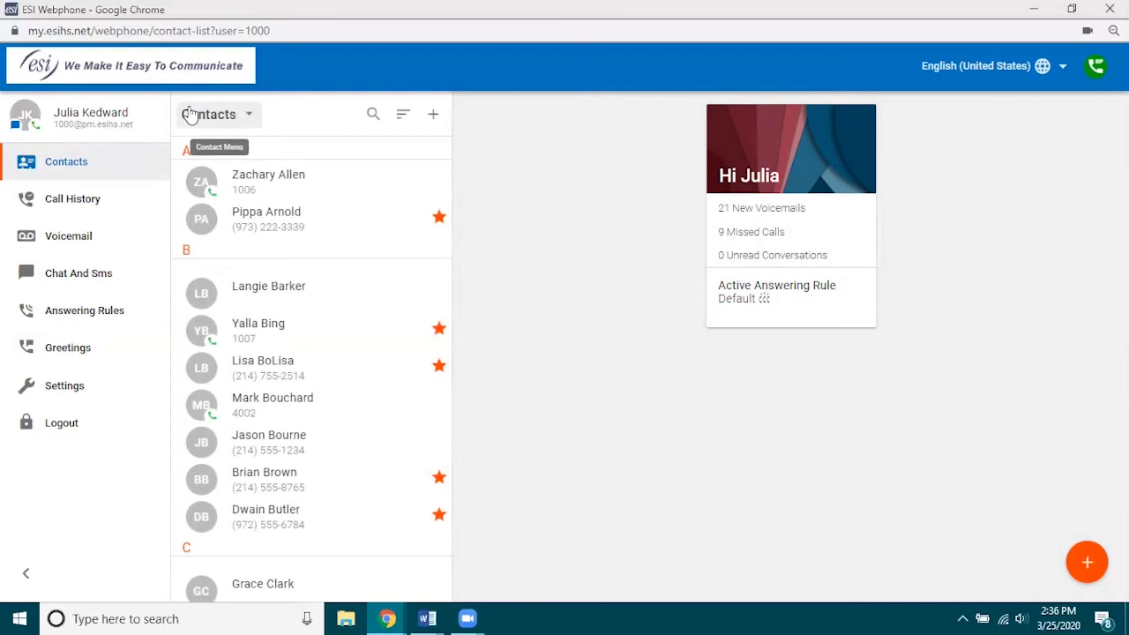
View an earlier outbound call's details in Call History, then return to the list.
{"action": "left_click", "coordinate": [97, 194]}
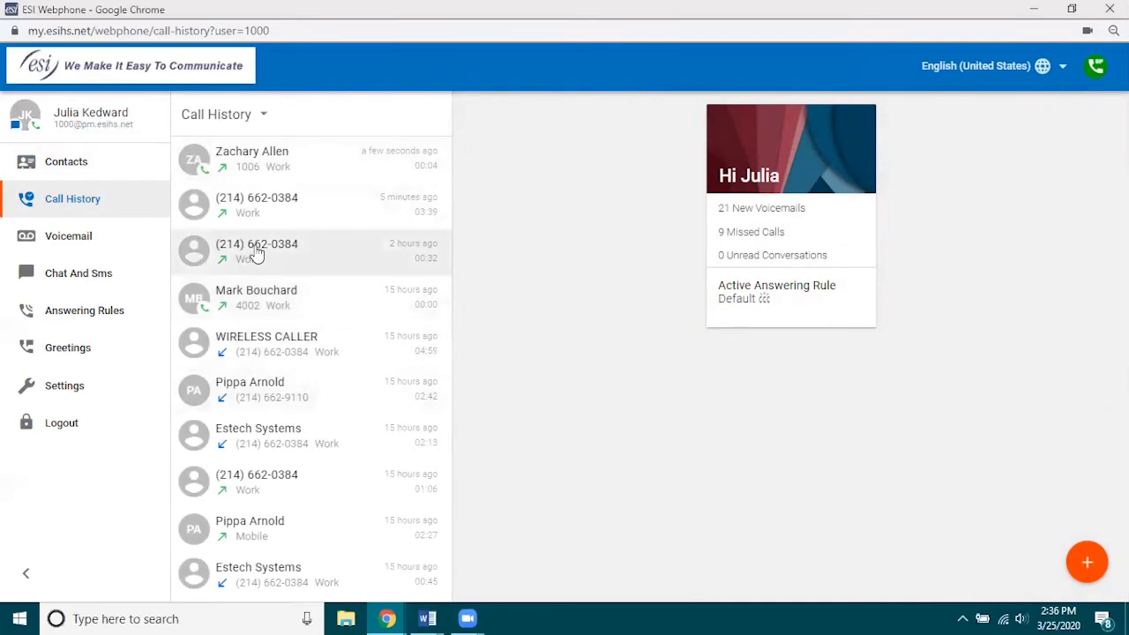
{"action": "left_click", "coordinate": [257, 254]}
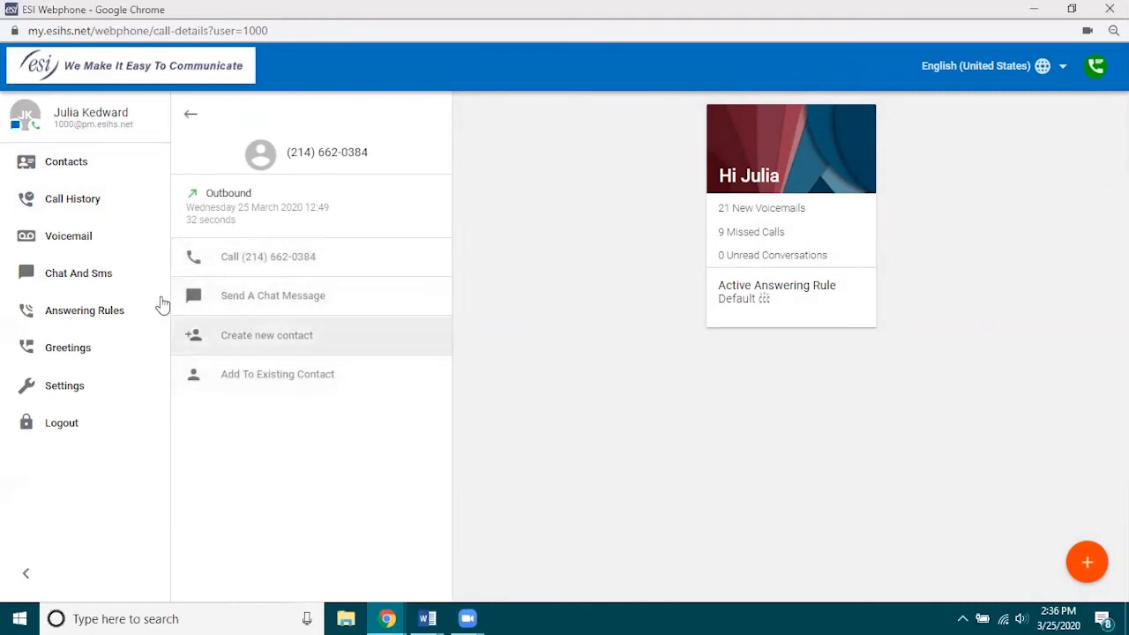
{"action": "left_click", "coordinate": [187, 114]}
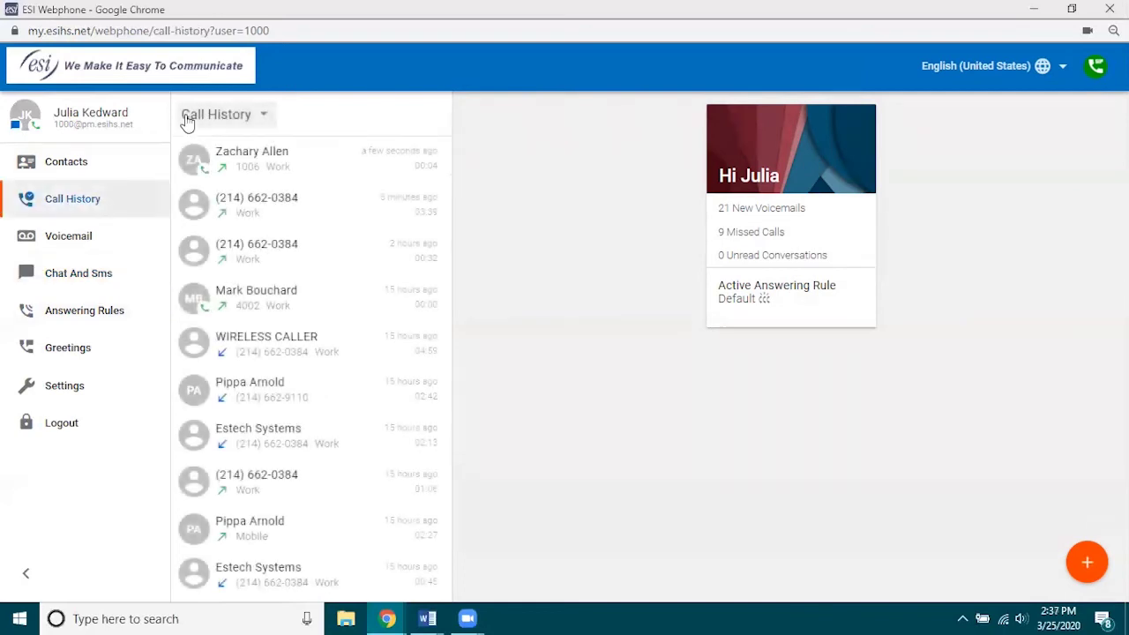
Call back the number that left the HUMANA PHARMACY voicemail, then end the call.
{"action": "left_click", "coordinate": [126, 237]}
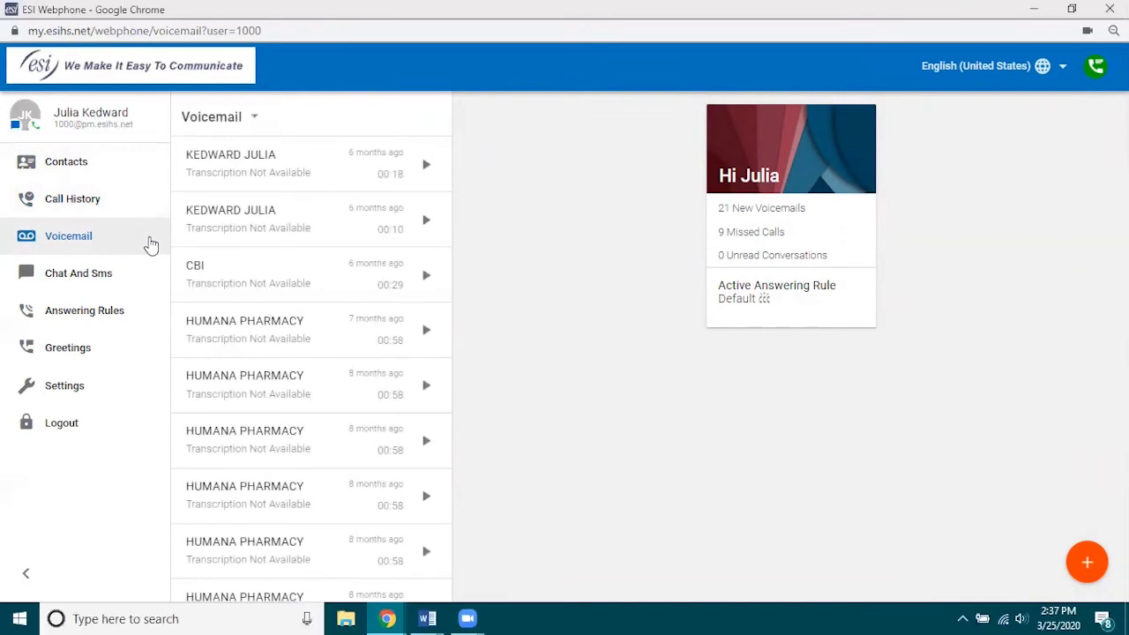
{"action": "left_click", "coordinate": [256, 327]}
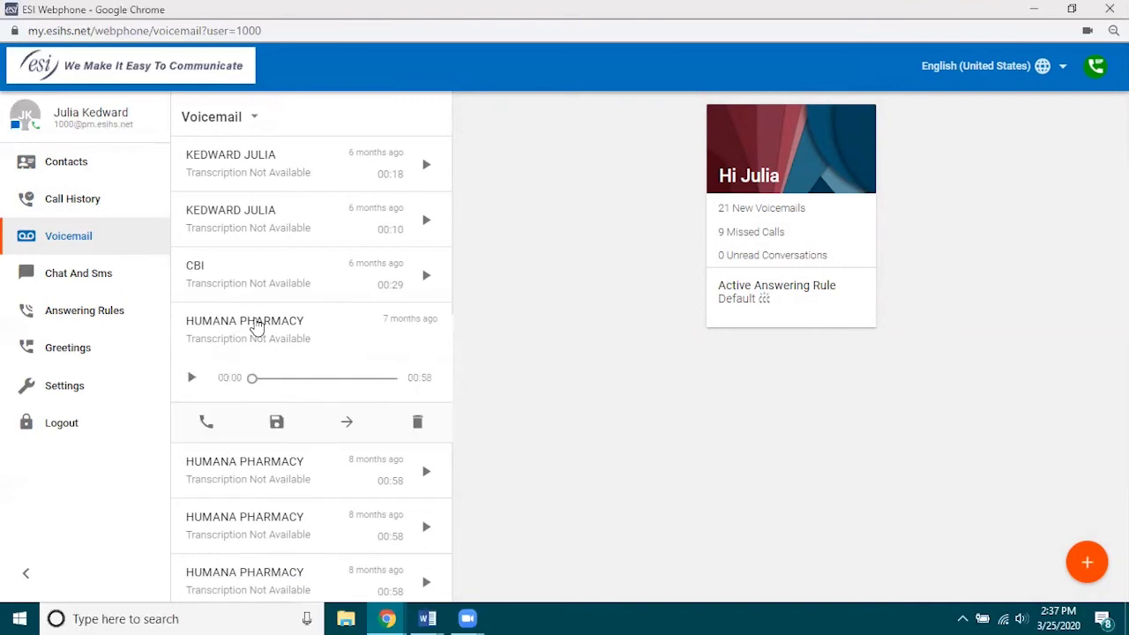
{"action": "left_click", "coordinate": [204, 424]}
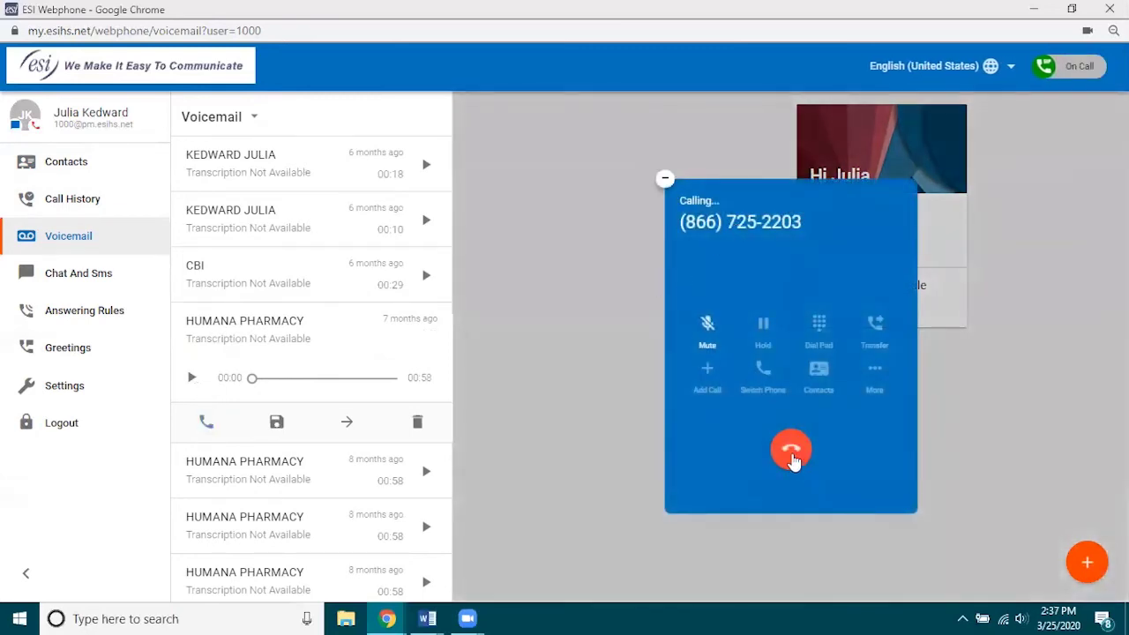
{"action": "left_click", "coordinate": [791, 453]}
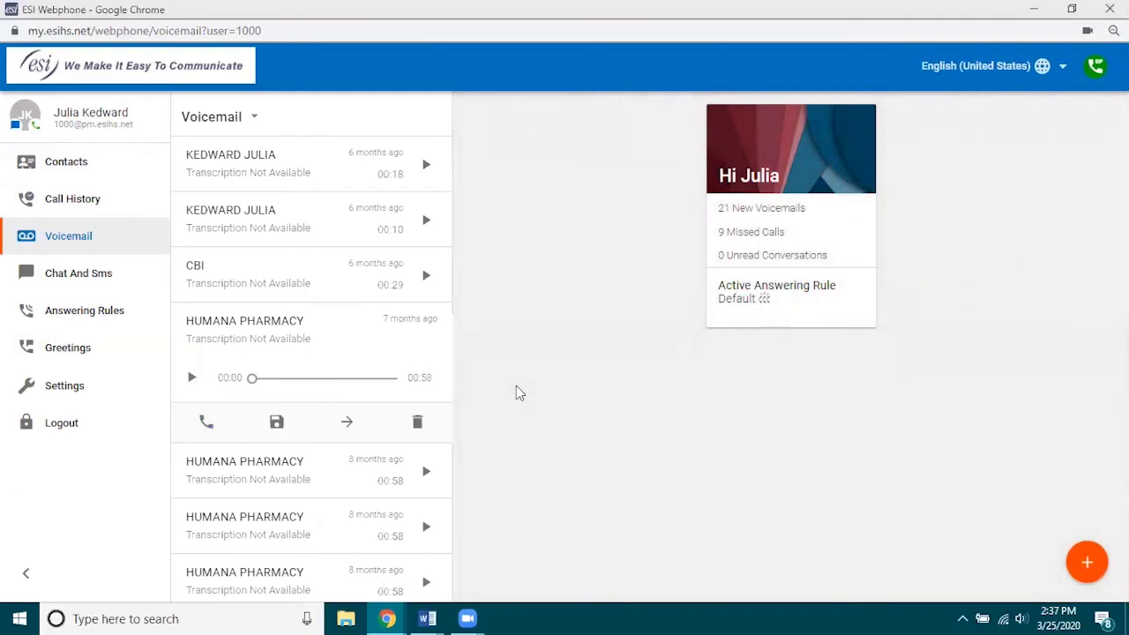
Show the fourth chat contact's details via View Contact and dock their chat as a card.
{"action": "left_click", "coordinate": [94, 279]}
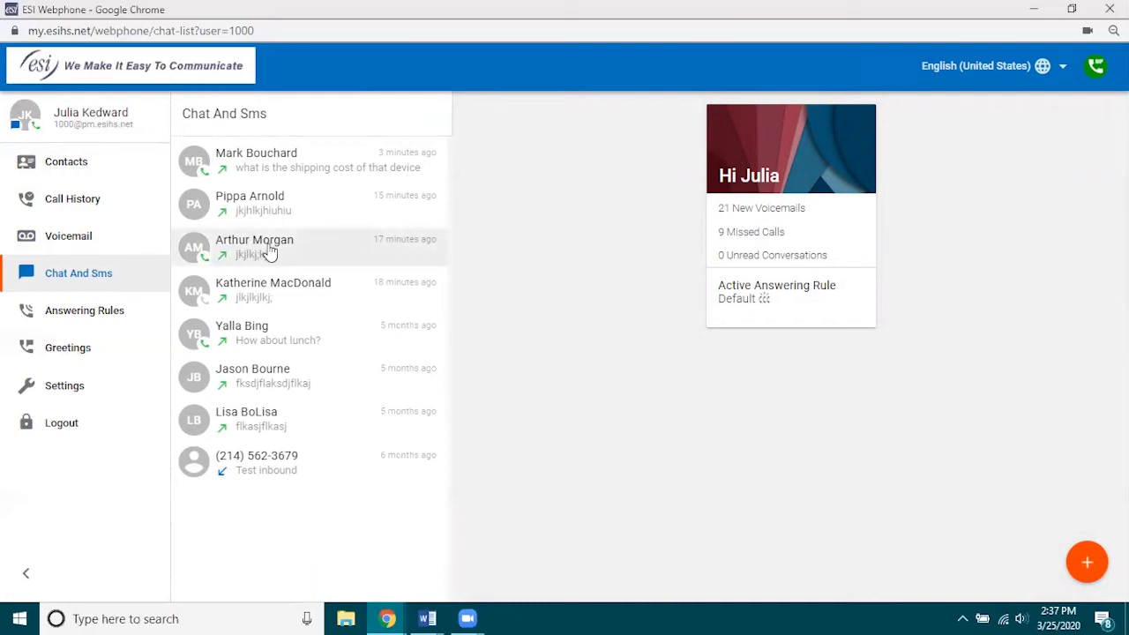
{"action": "left_click", "coordinate": [274, 299]}
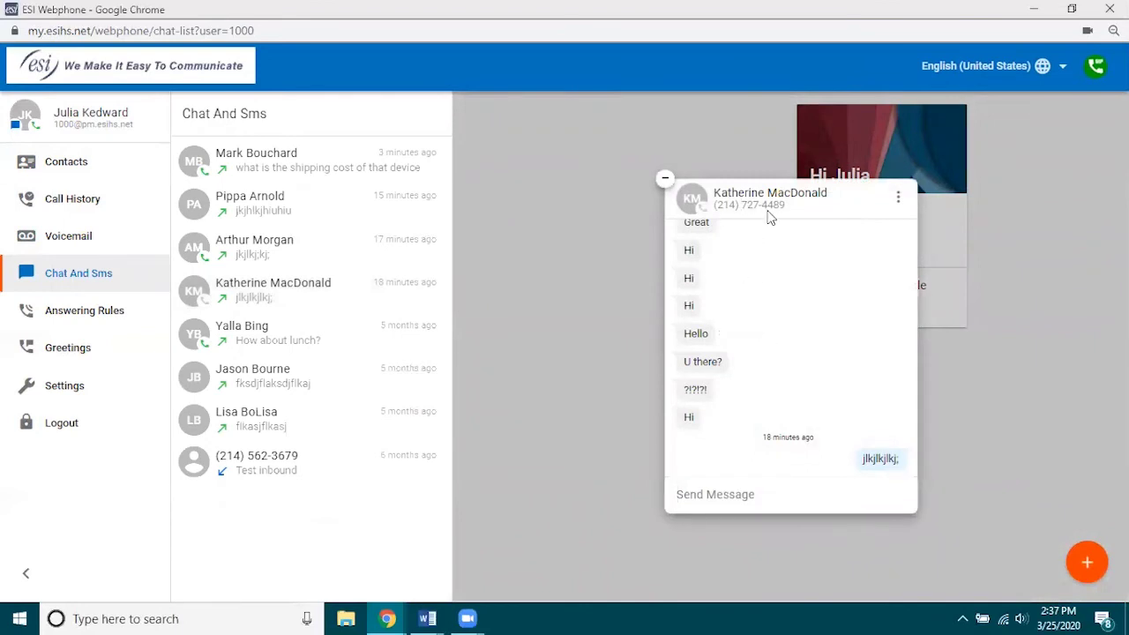
{"action": "left_click", "coordinate": [898, 202]}
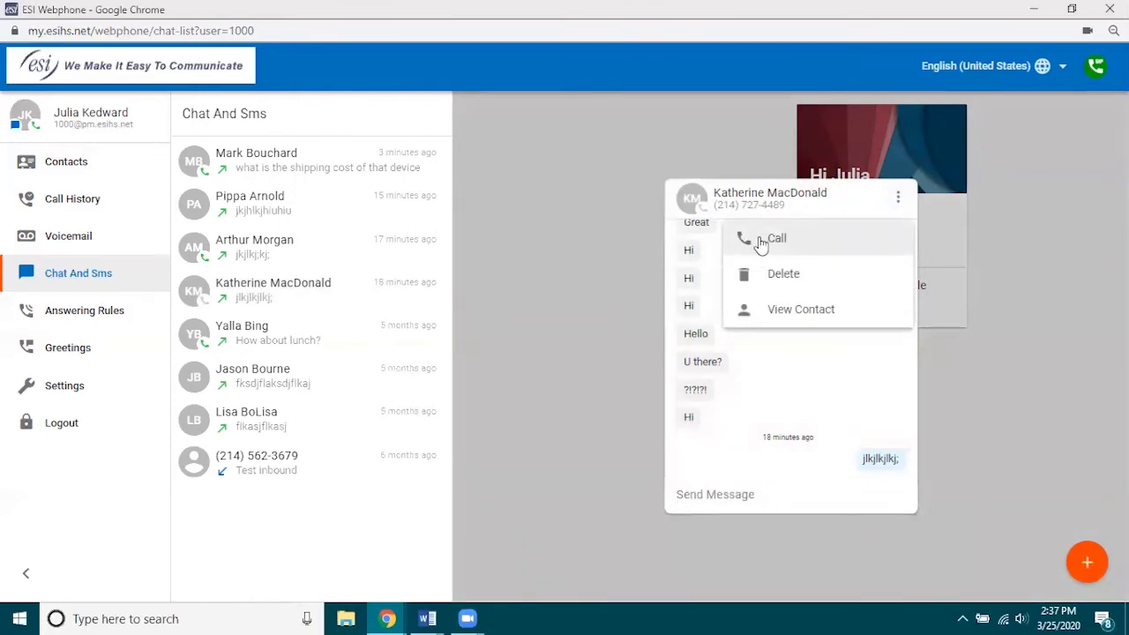
{"action": "left_click", "coordinate": [773, 316]}
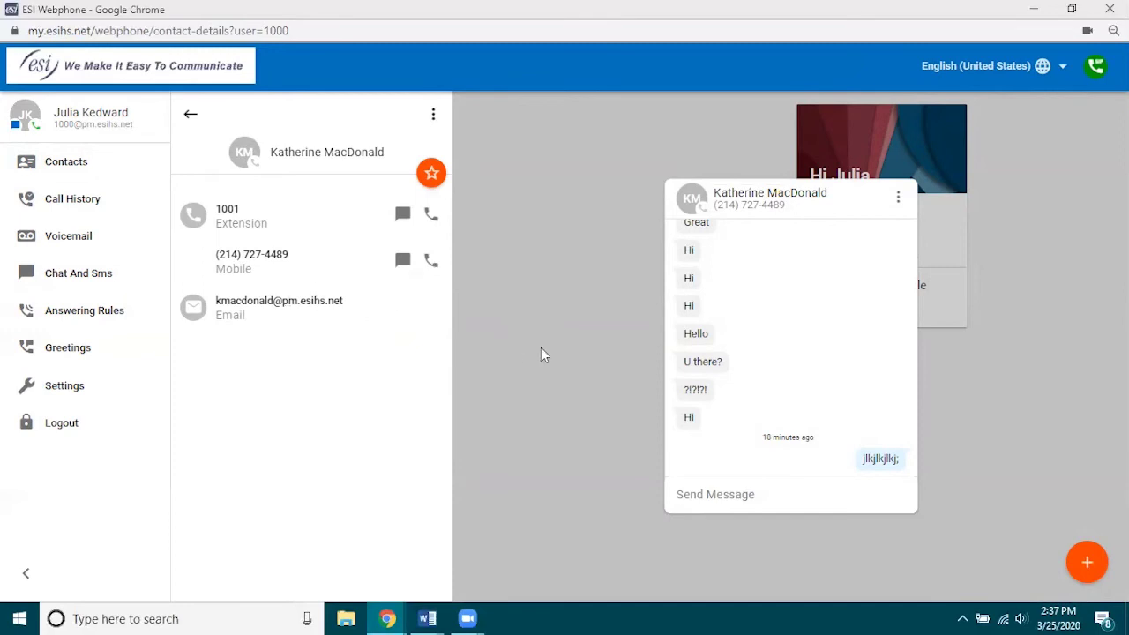
{"action": "mouse_move", "coordinate": [816, 254]}
{"action": "left_click", "coordinate": [663, 181]}
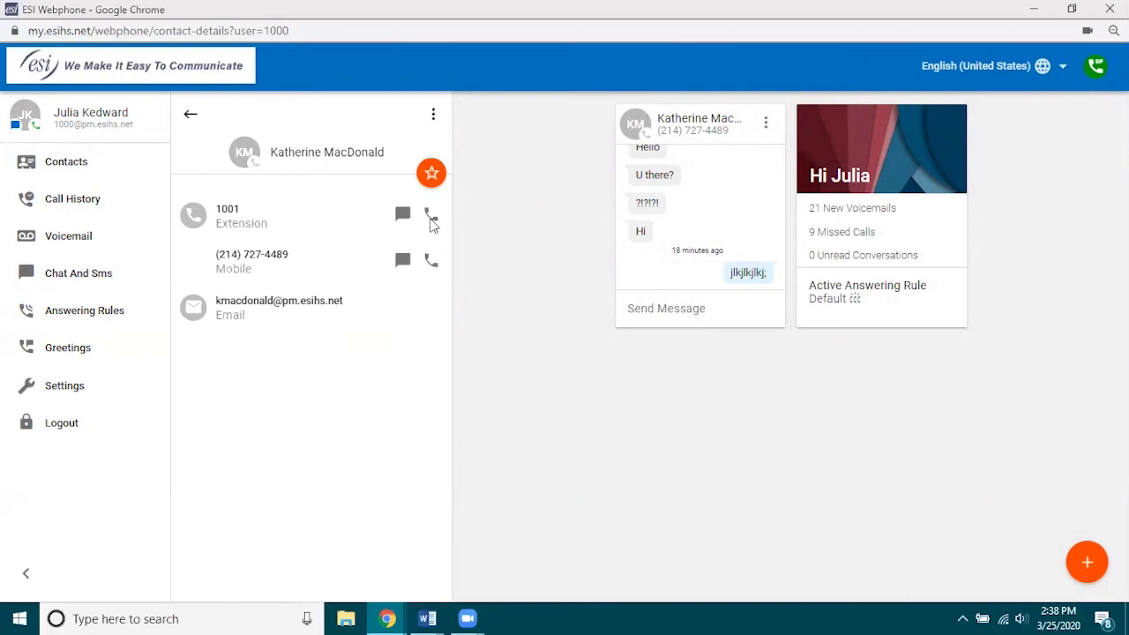
Switch to the Contacts list while the WIRELESS CALLER call is ringing.
{"action": "left_click", "coordinate": [74, 167]}
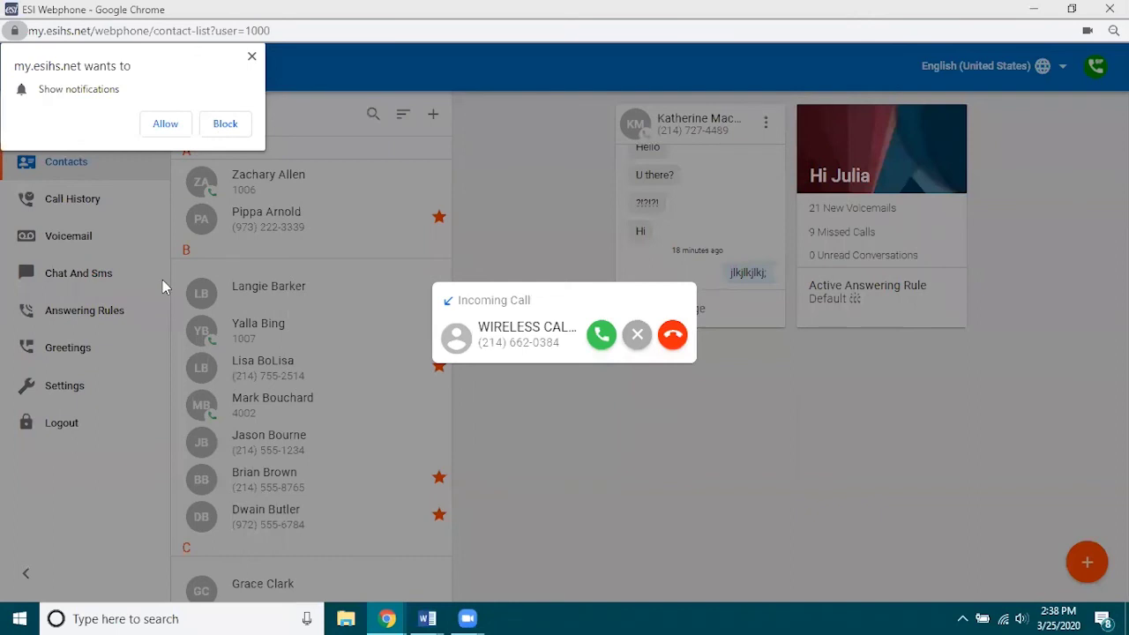
Answer and mute the WIRELESS CALLER call, and allow desktop notifications for the site.
{"action": "left_click", "coordinate": [602, 334]}
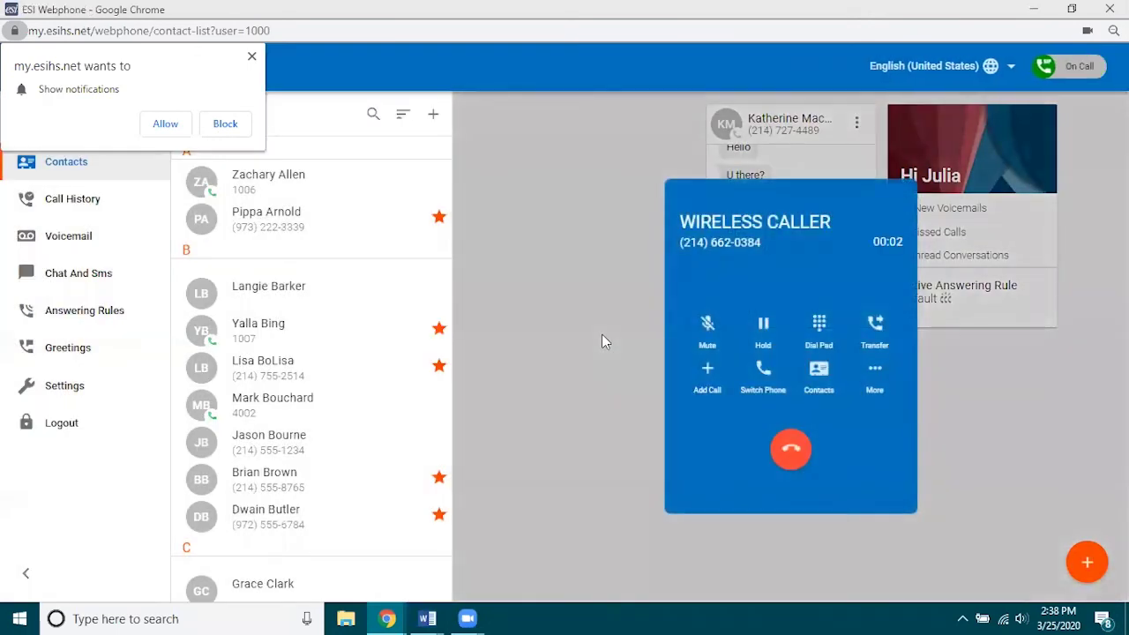
{"action": "left_click", "coordinate": [708, 333]}
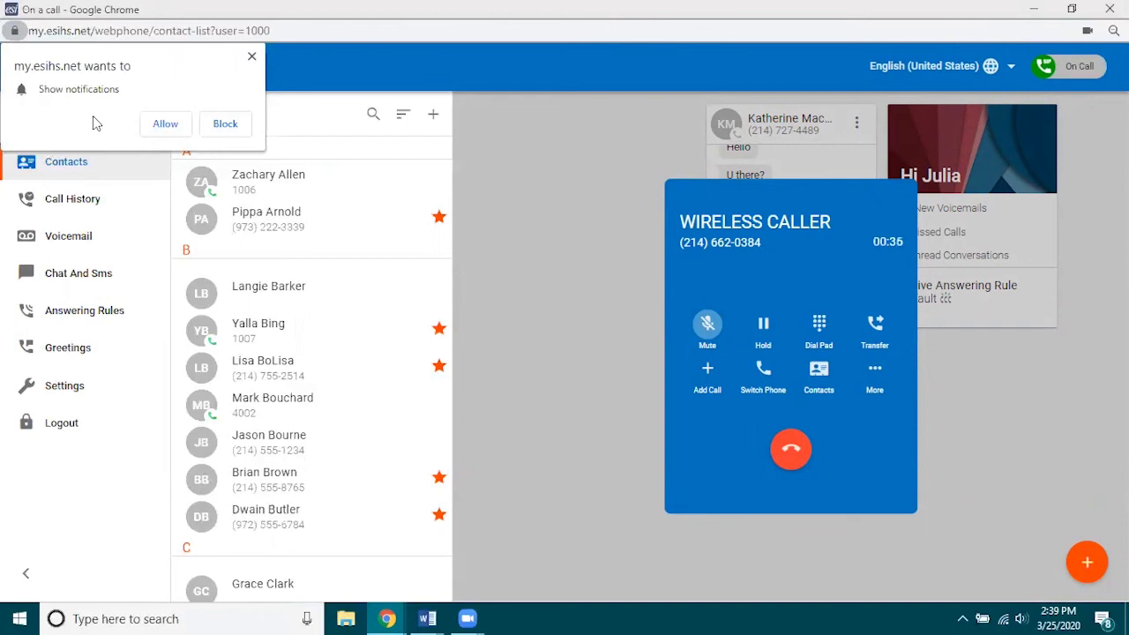
{"action": "left_click", "coordinate": [163, 125]}
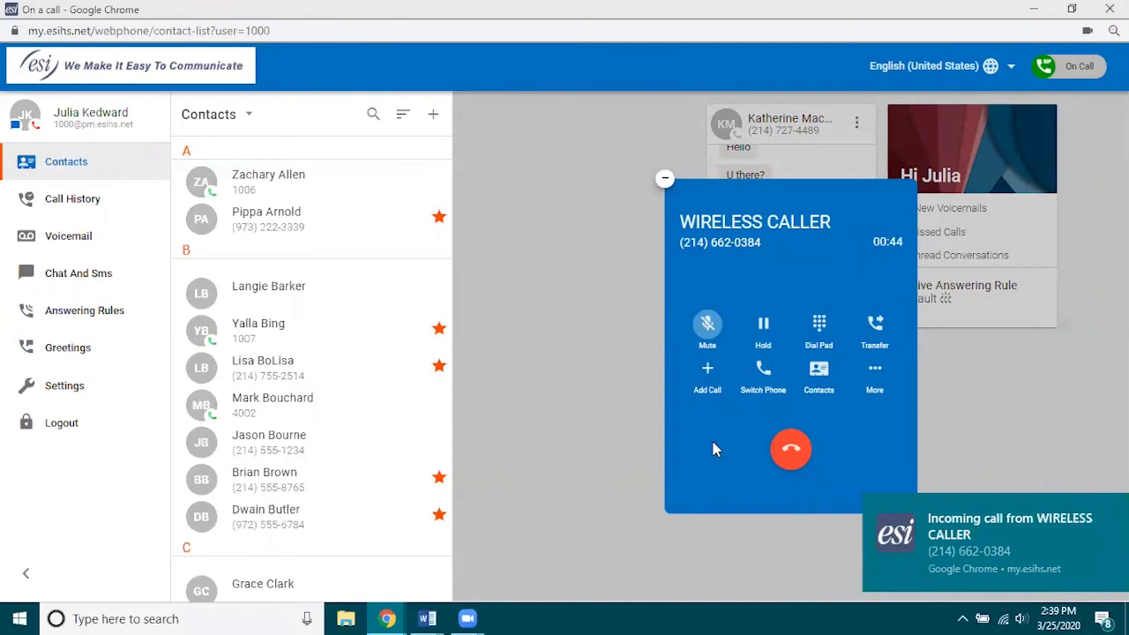
End the current call and answer the new incoming WIRELESS CALLER call.
{"action": "left_click", "coordinate": [790, 449]}
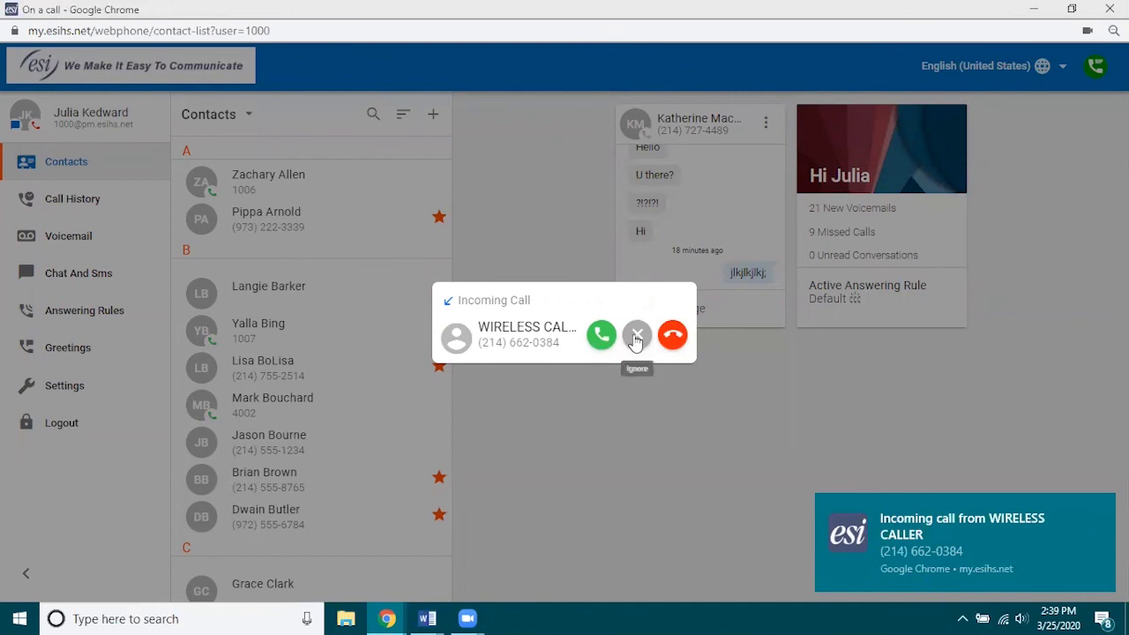
{"action": "left_click", "coordinate": [601, 335]}
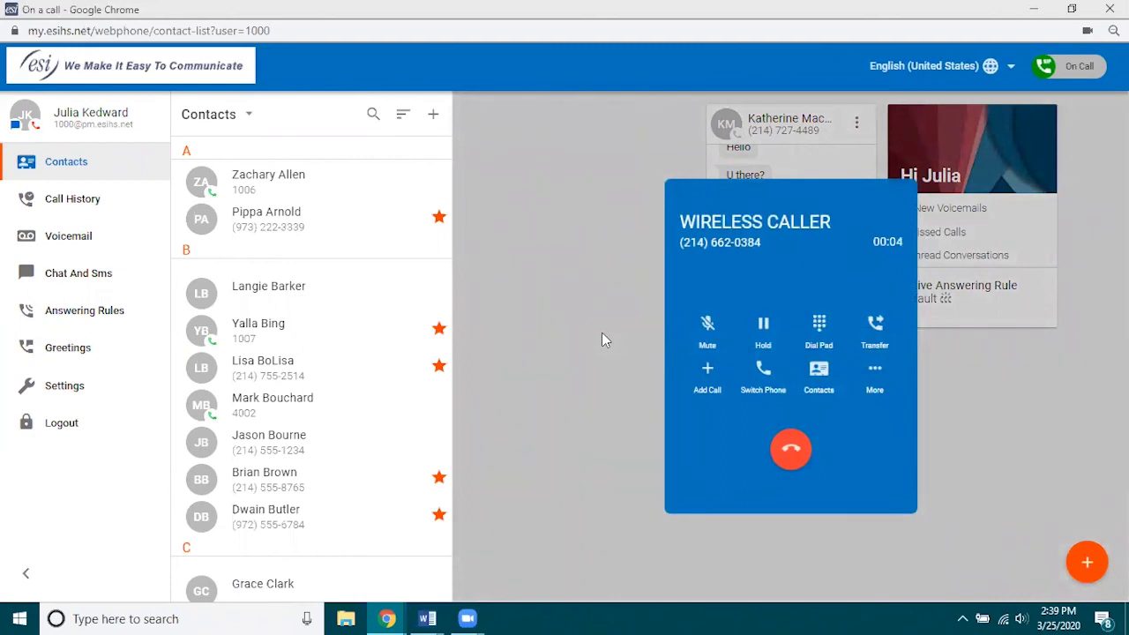
Mute, record and hold the WIRELESS CALLER call, then minimize and restore its panel.
{"action": "left_click", "coordinate": [706, 328]}
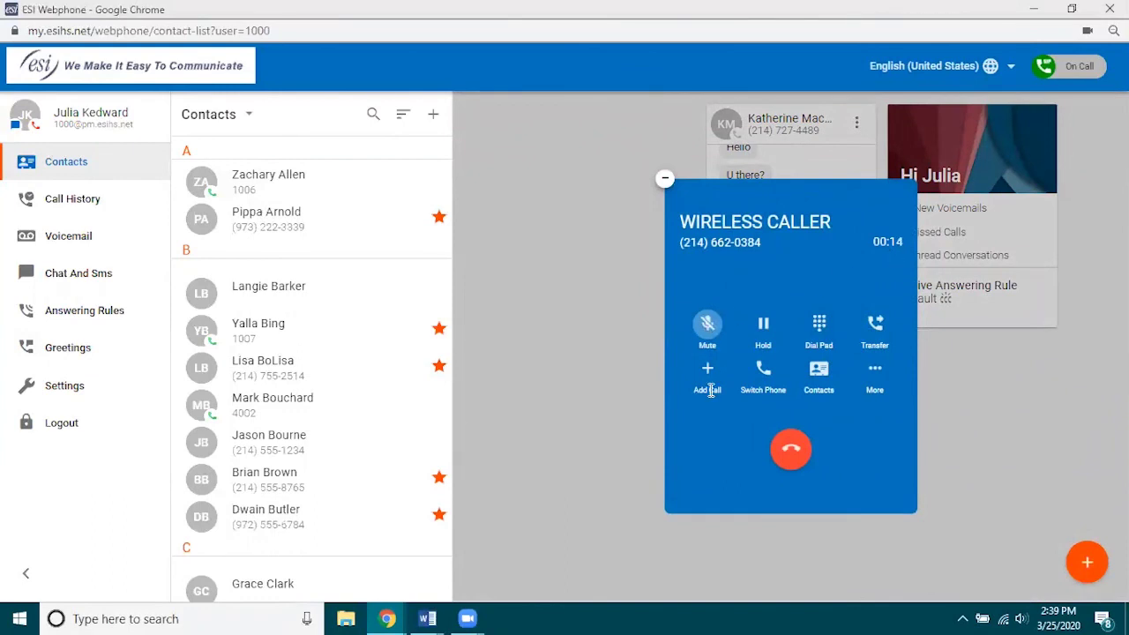
{"action": "left_click", "coordinate": [877, 381]}
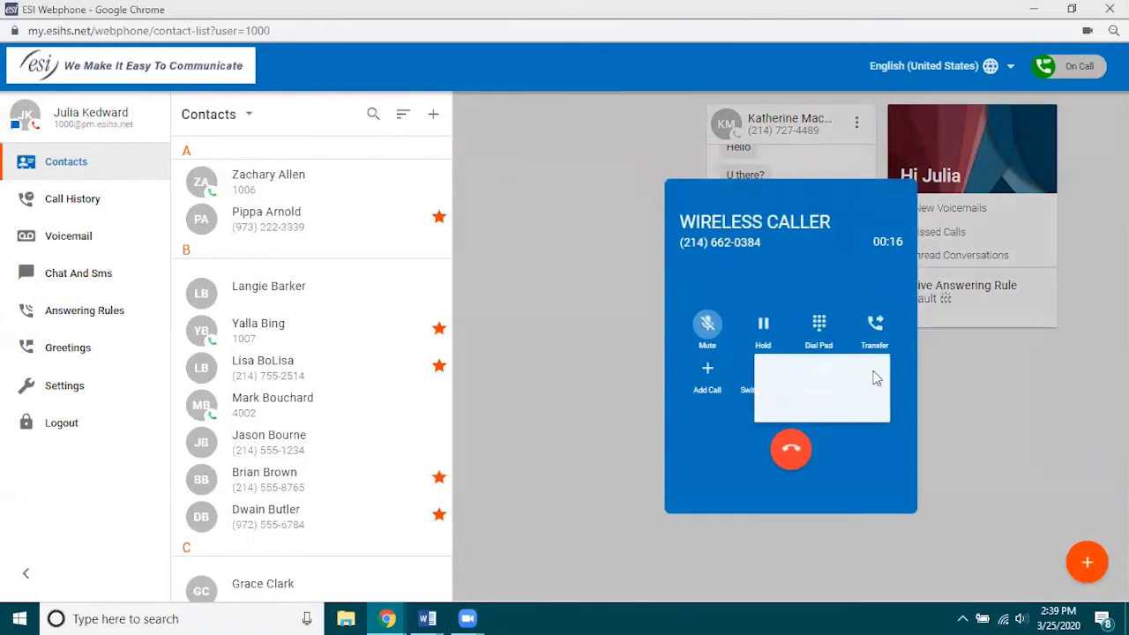
{"action": "left_click", "coordinate": [860, 374]}
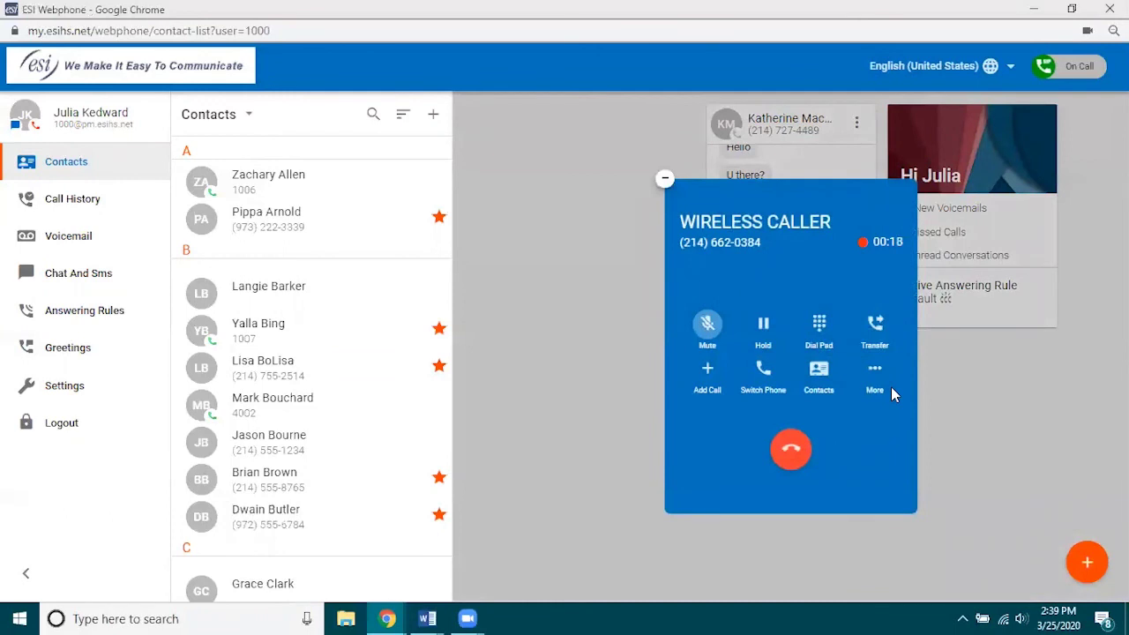
{"action": "left_click", "coordinate": [763, 326]}
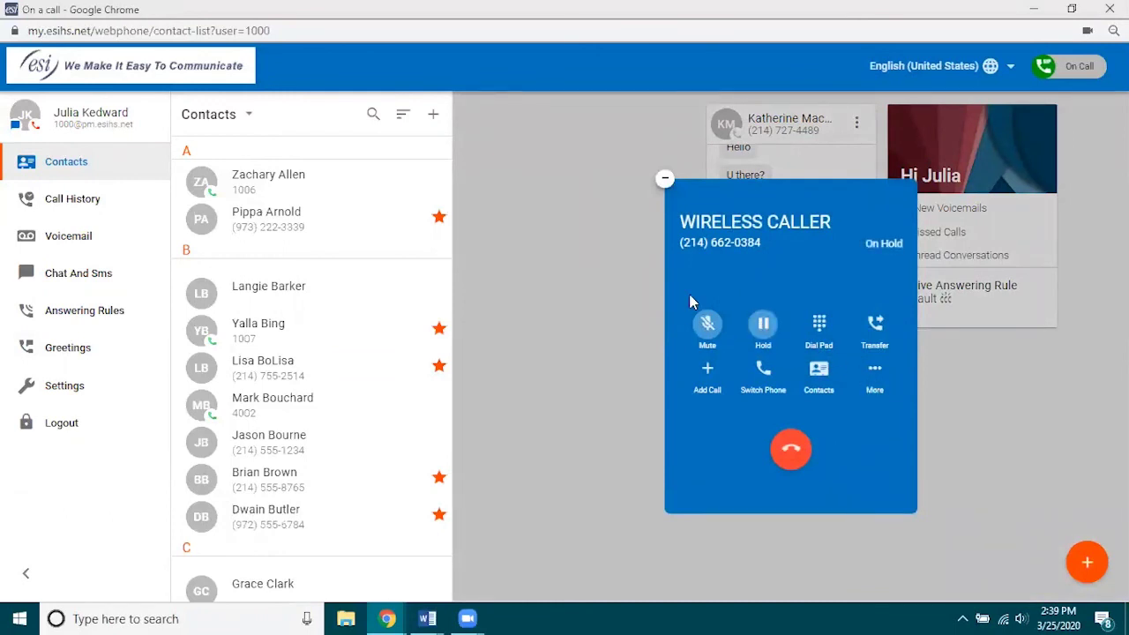
{"action": "left_click", "coordinate": [662, 178]}
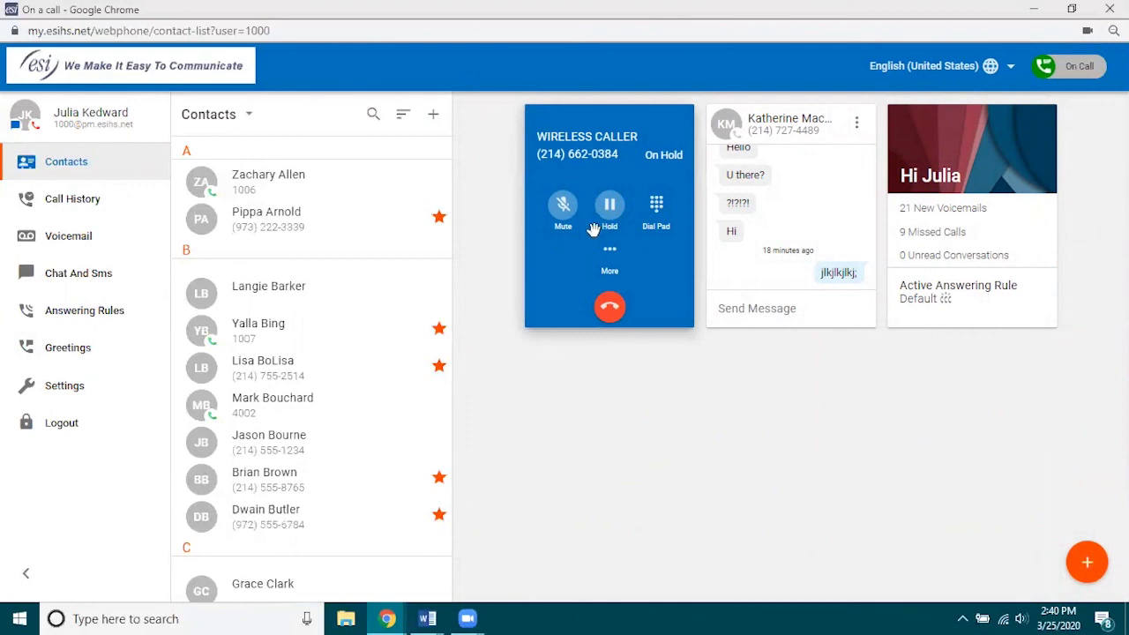
{"action": "left_click", "coordinate": [607, 251]}
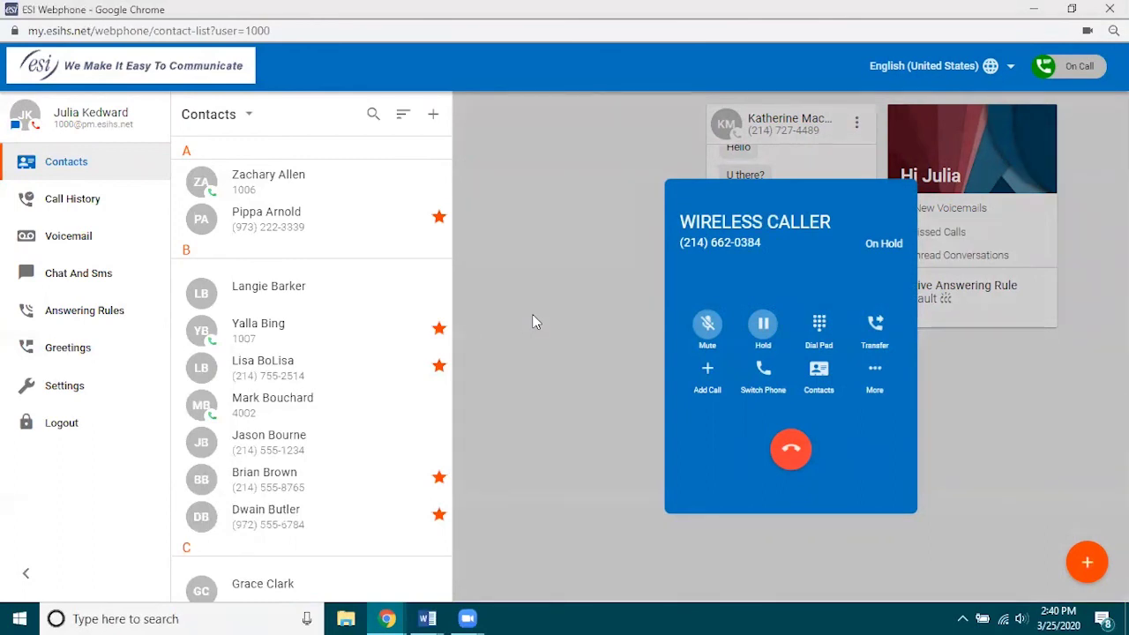
Hang up the held call, then answer and mute the next WIRELESS CALLER call.
{"action": "left_click", "coordinate": [790, 457]}
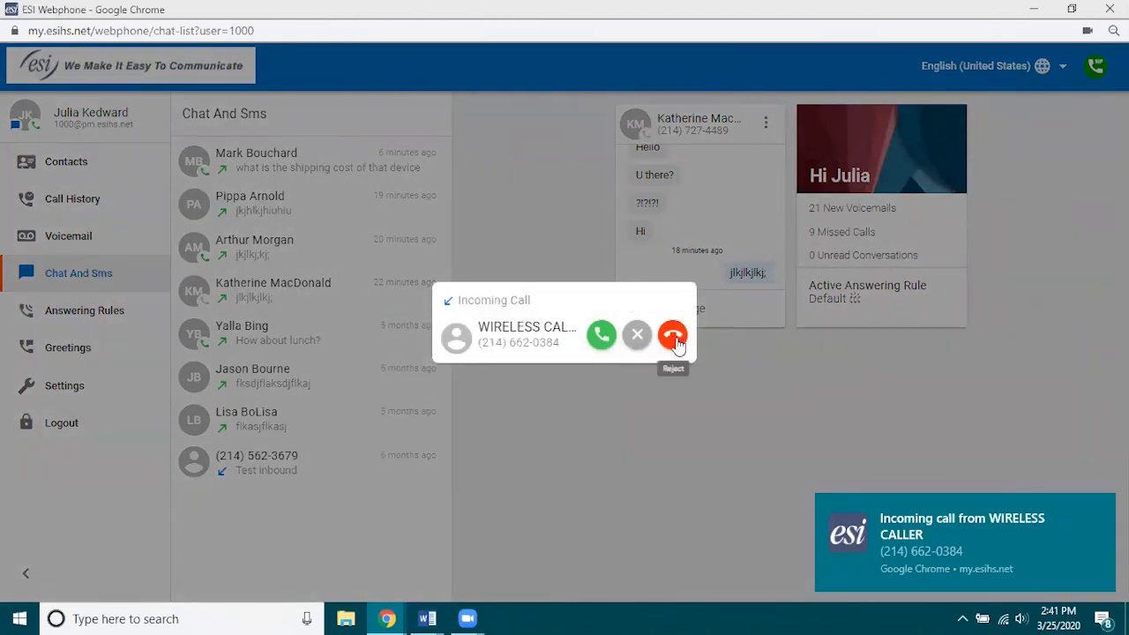
{"action": "left_click", "coordinate": [601, 335]}
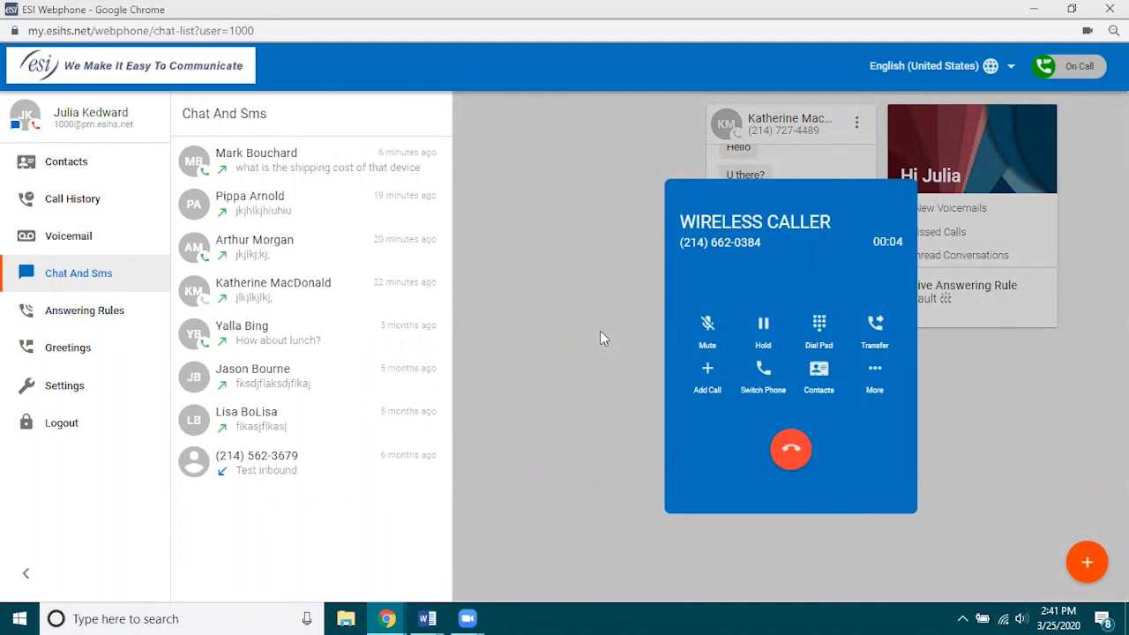
{"action": "left_click", "coordinate": [707, 327]}
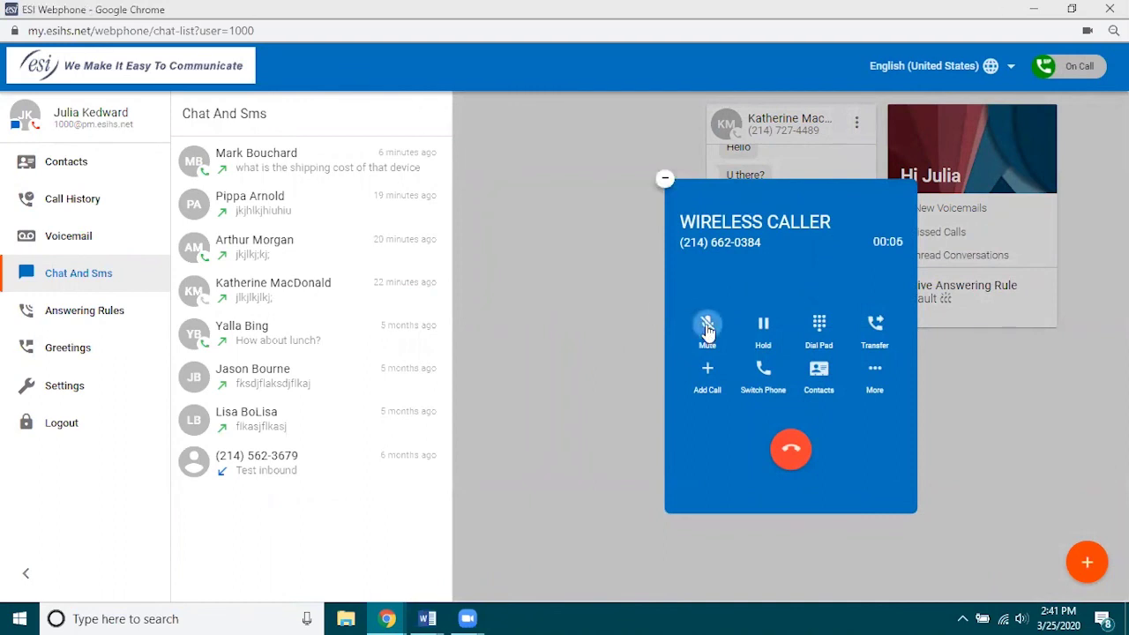